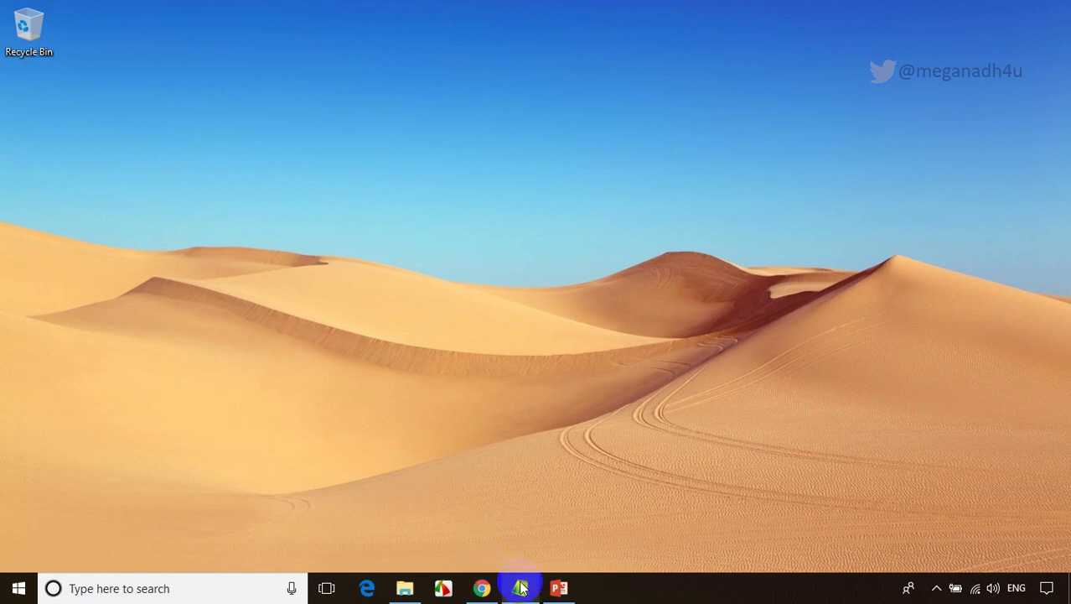
Copy the Notepad line 'SQL Server 2017 developer edition download' and switch to Chrome.
left_click_drag(57, 134, 689, 153)
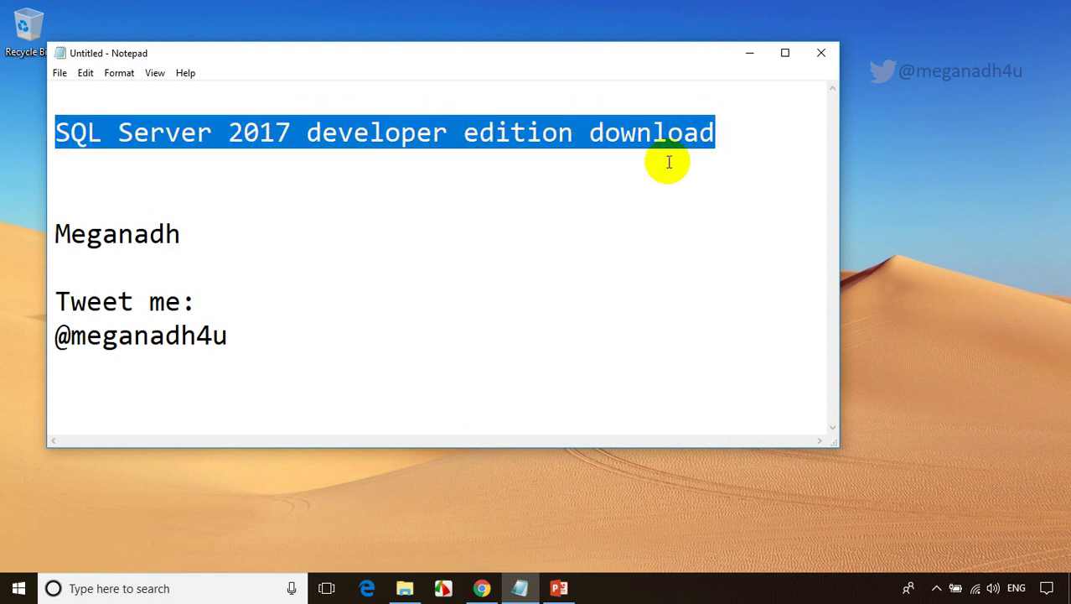
right_click(390, 139)
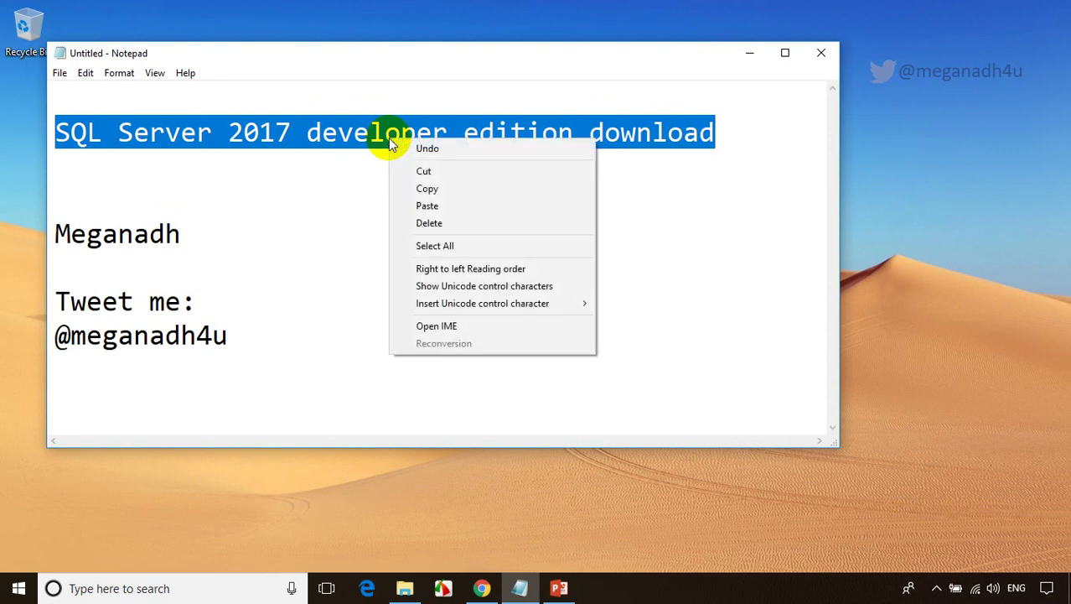
left_click(428, 191)
left_click(493, 590)
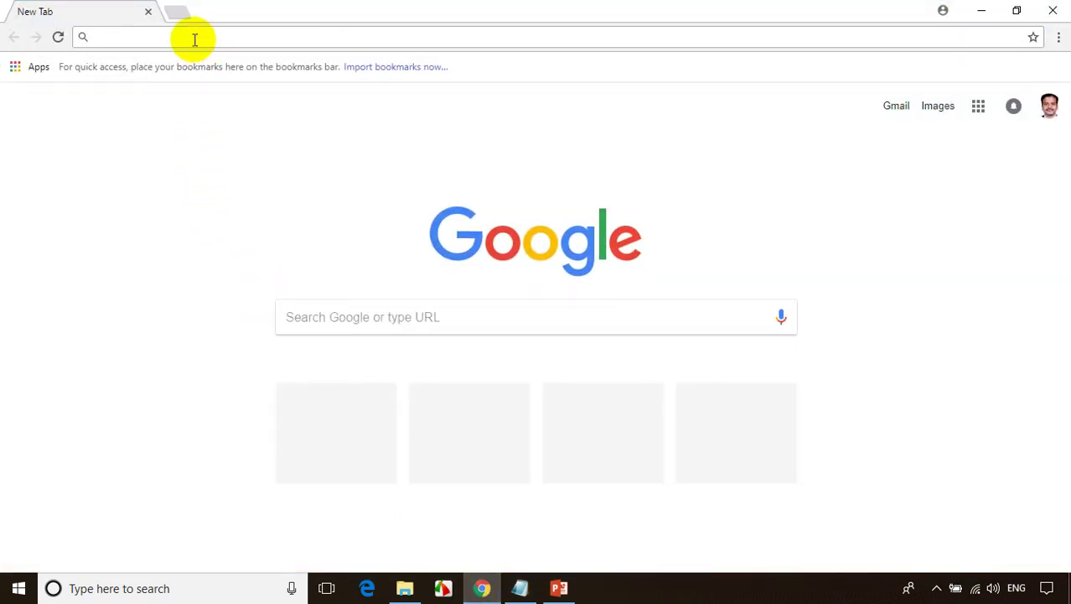
Search Google for 'SQL Server 2017 developer edition download' and open the SQL Server Downloads | Microsoft result.
key("ctrl+v")
key("Return")
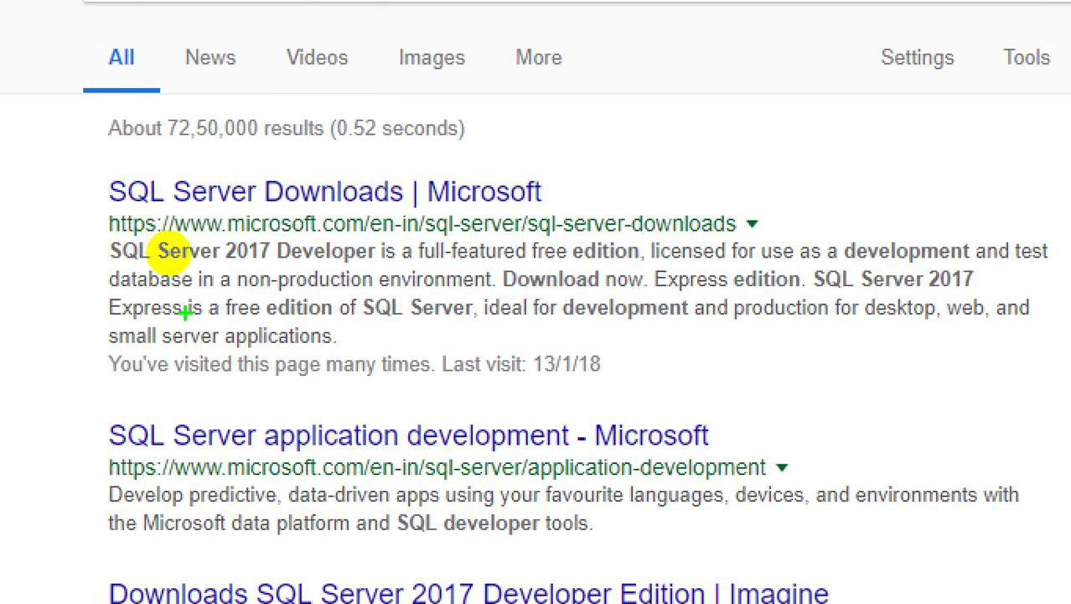
left_click_drag(159, 250, 373, 252)
left_click_drag(159, 210, 407, 204)
mouse_move(183, 252)
left_mouse_down()
mouse_move(172, 187)
mouse_move(394, 191)
mouse_move(399, 256)
left_mouse_up()
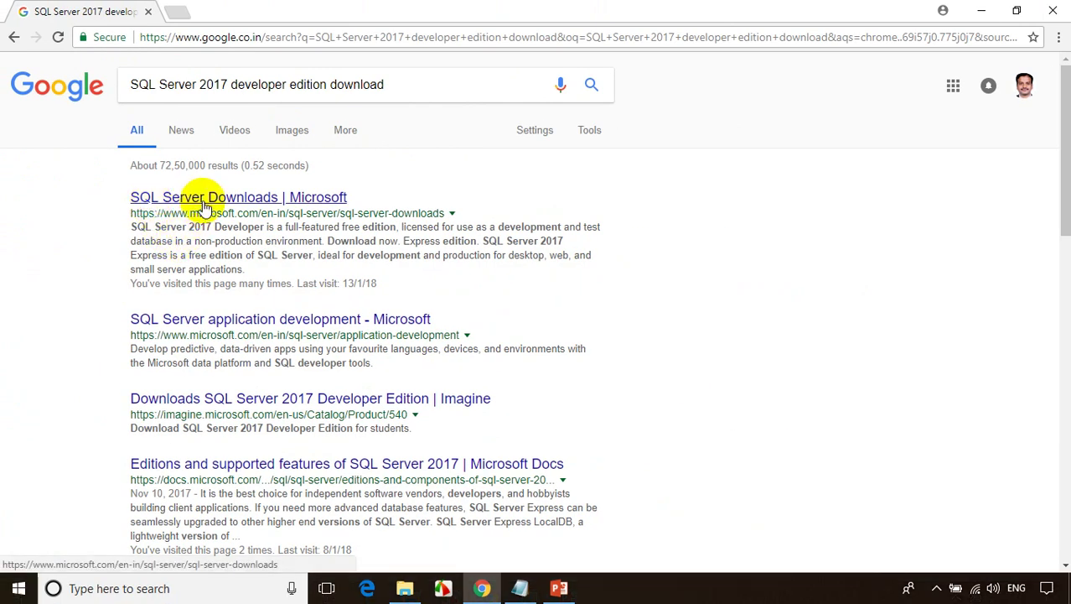
left_click(279, 194)
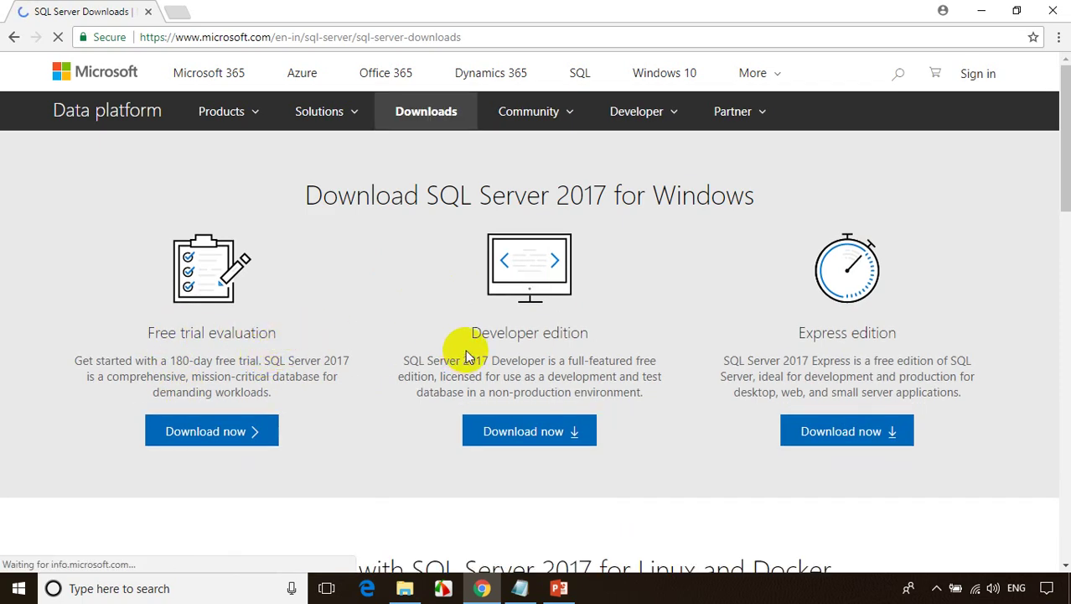
Highlight the Developer edition heading and its free, non-production description wording.
left_click_drag(462, 335, 574, 328)
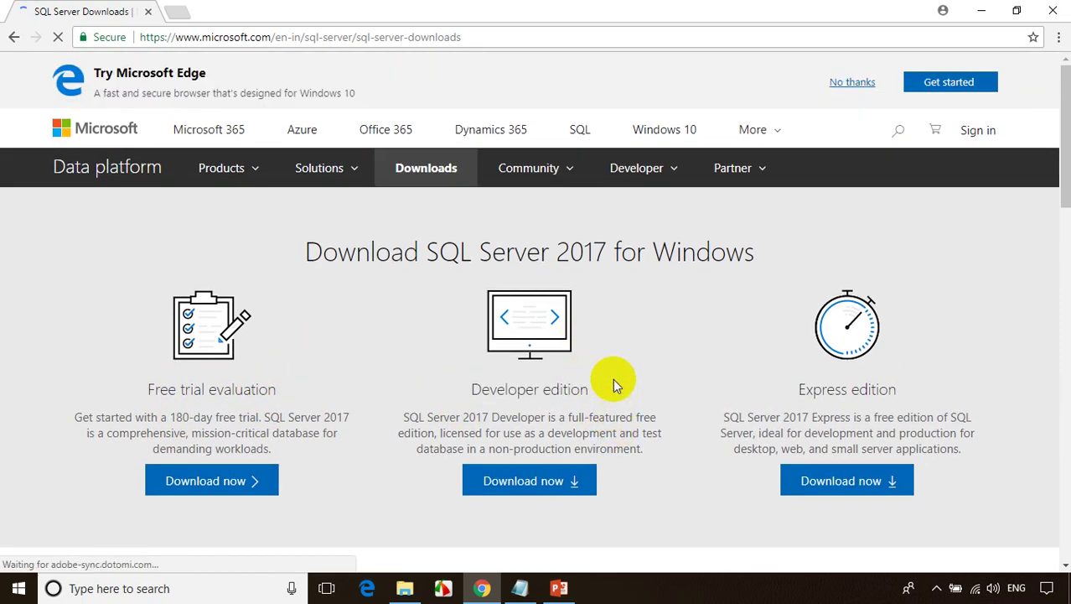
left_click_drag(404, 417, 602, 433)
left_click(438, 434)
left_click_drag(443, 452, 629, 448)
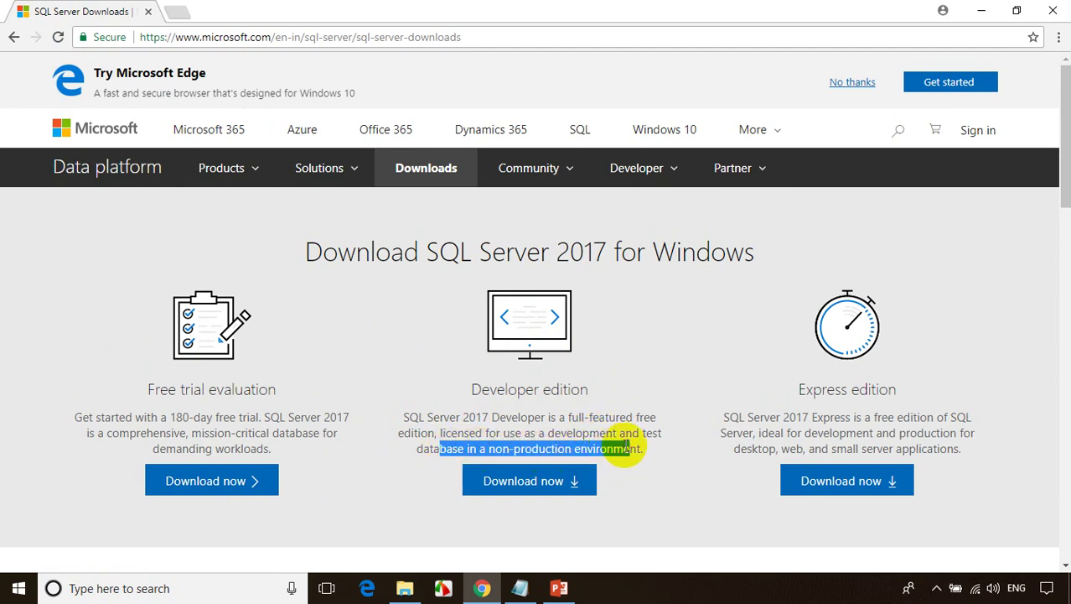
left_click(598, 421)
double_click(645, 417)
left_click_drag(531, 448, 598, 449)
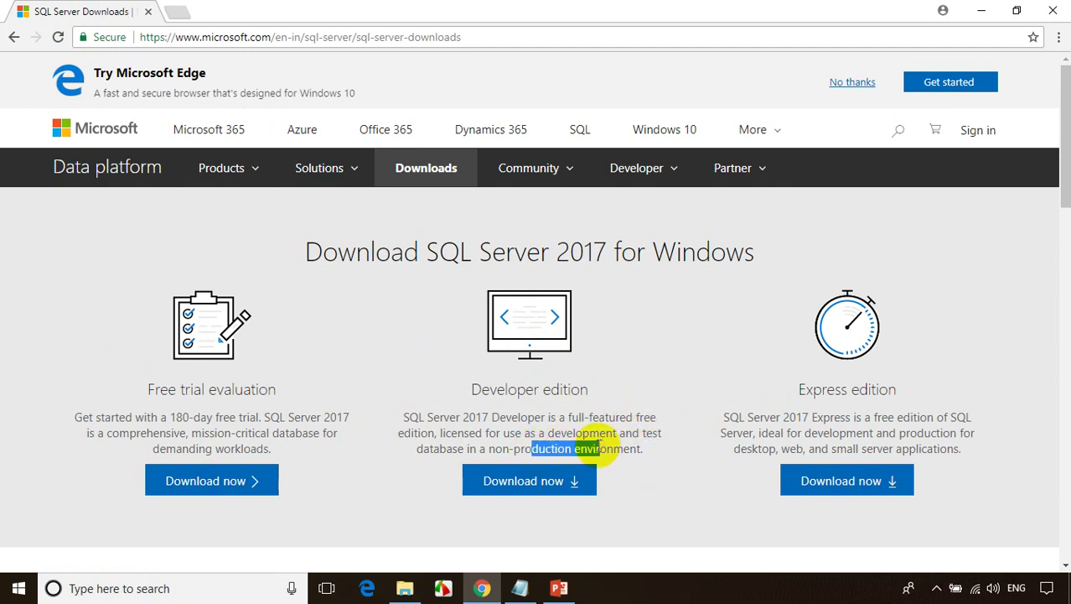
left_click(510, 426)
left_click_drag(486, 449, 578, 451)
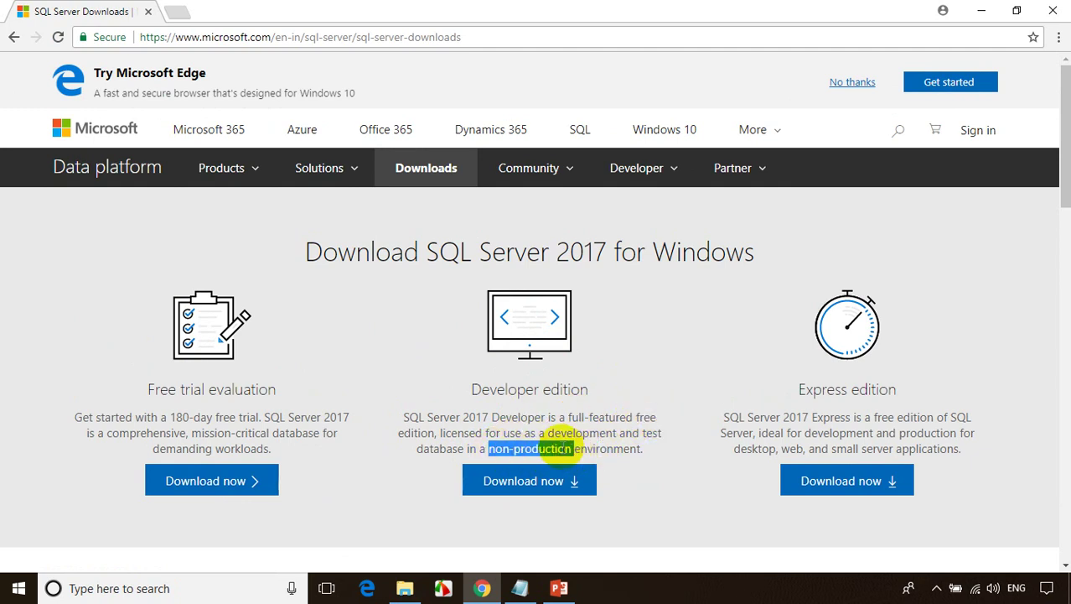
left_click(572, 450)
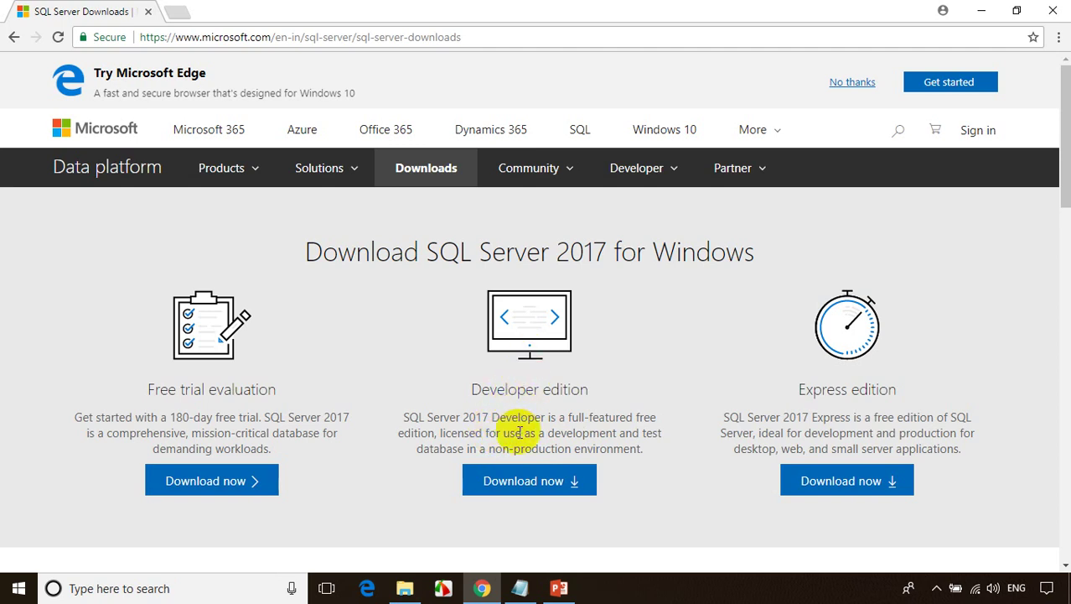
Download the Developer edition installer and show it in its Downloads folder.
left_click(505, 480)
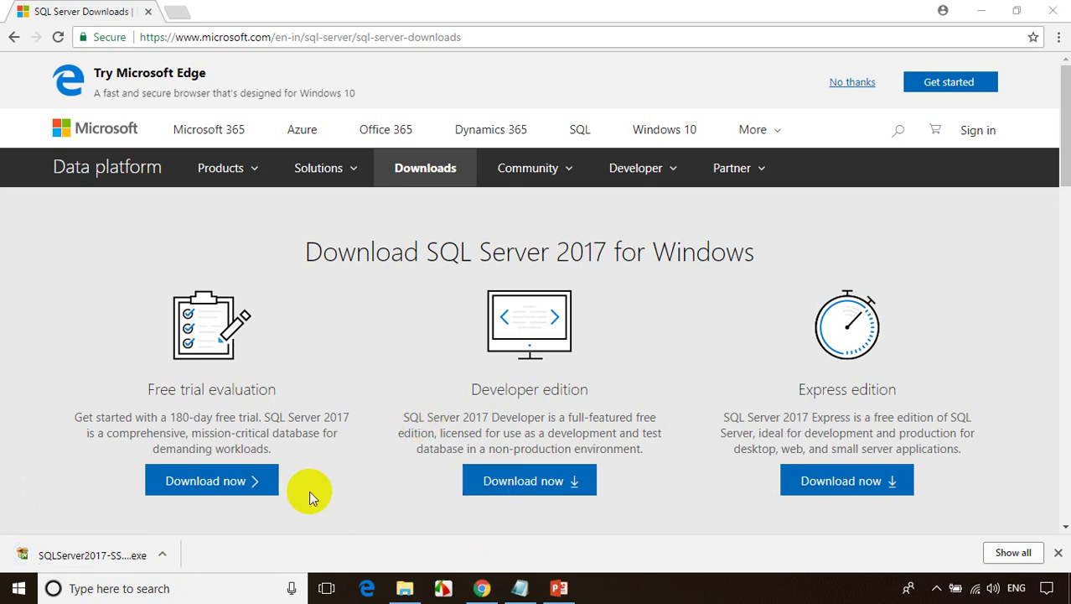
left_click(162, 555)
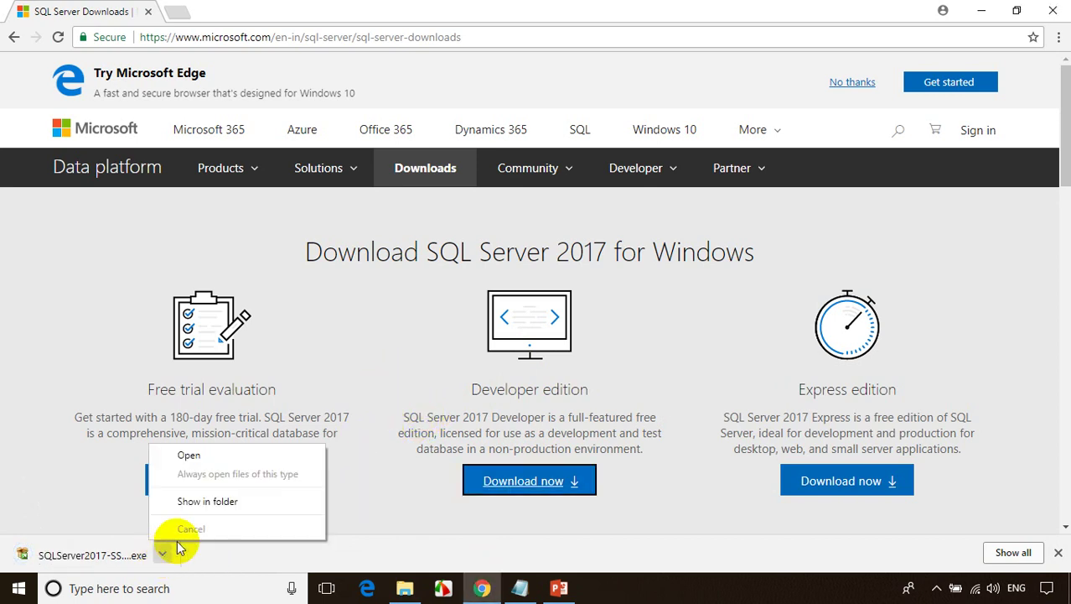
left_click(202, 502)
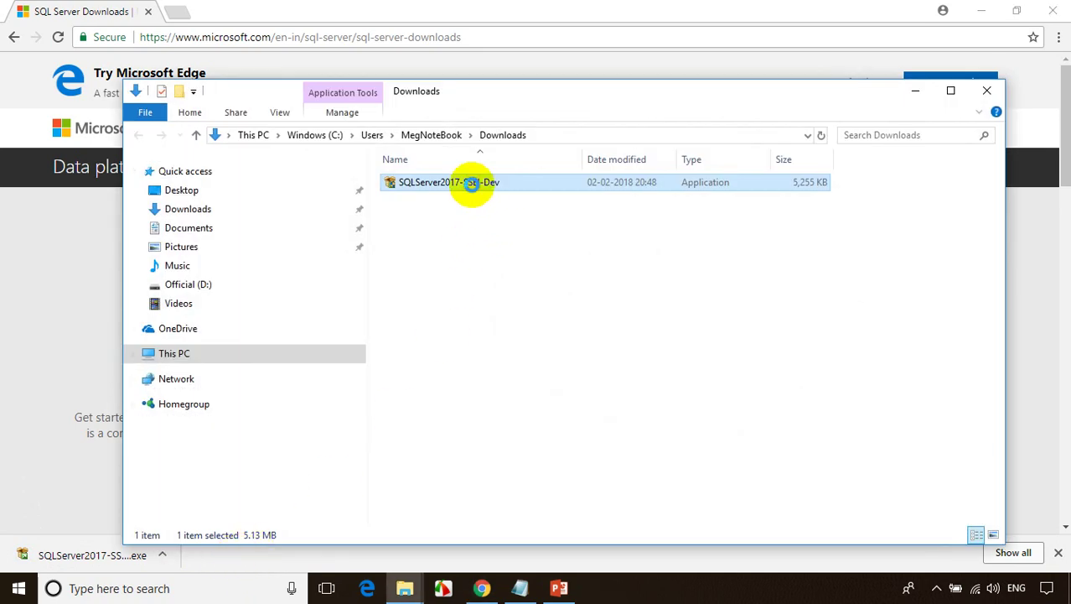
Run SQLServer2017-SSEI-Dev from the Downloads folder as administrator.
right_click(472, 185)
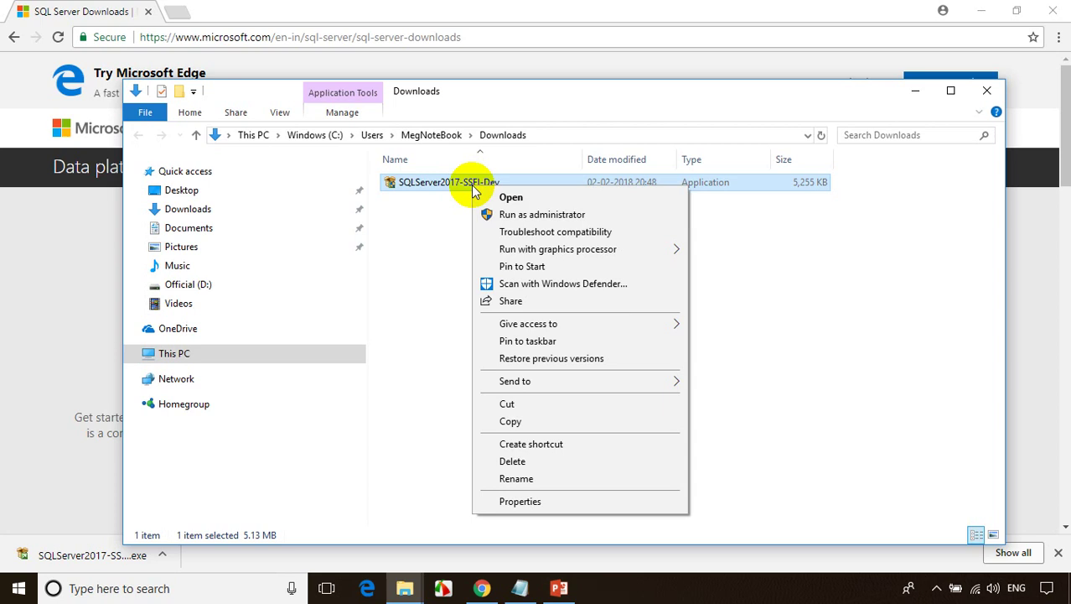
left_click(534, 216)
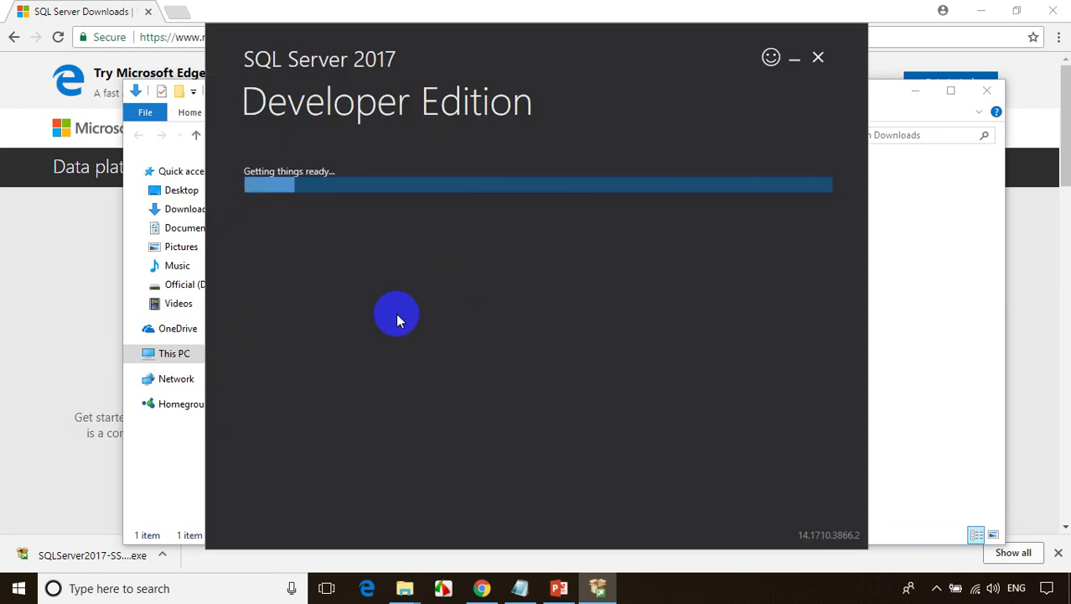
Choose the Basic installation type and accept the license terms.
left_click(395, 313)
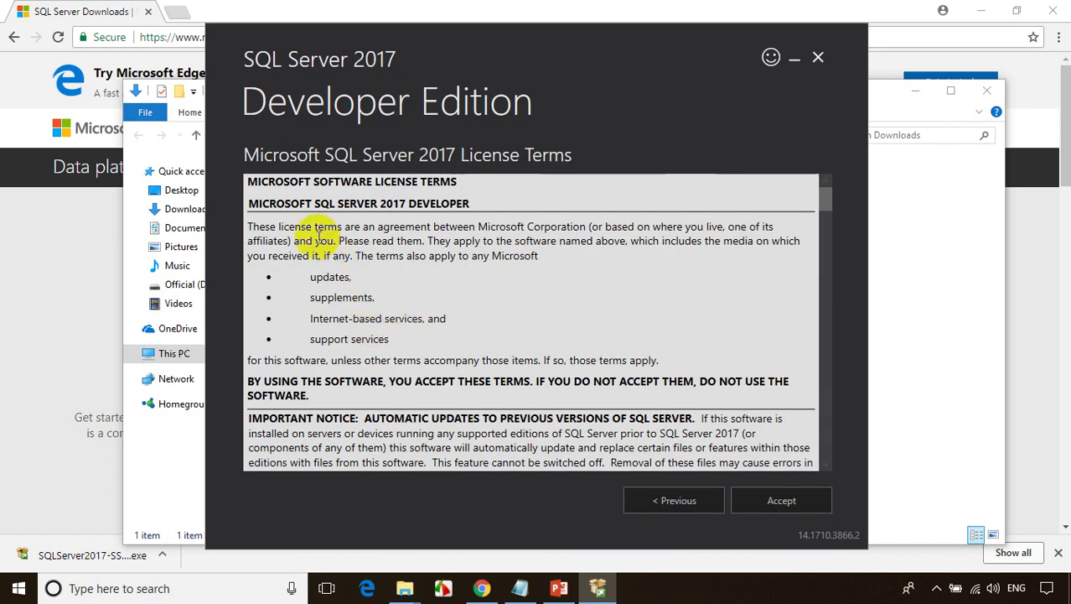
left_click(784, 502)
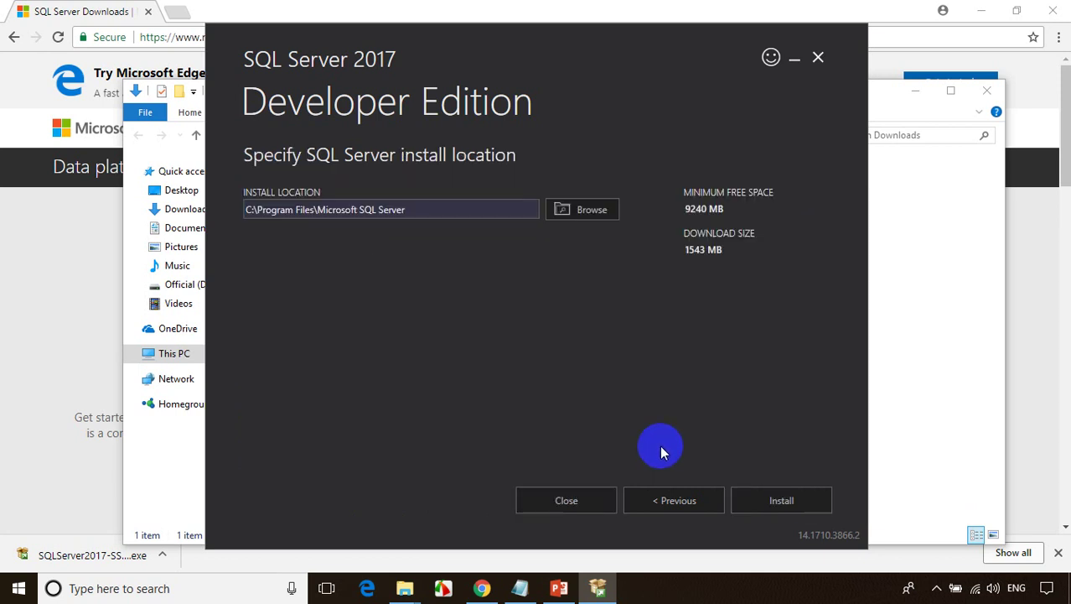
Install to the default C:\Program Files\Microsoft SQL Server location and wait for completion.
left_click(772, 499)
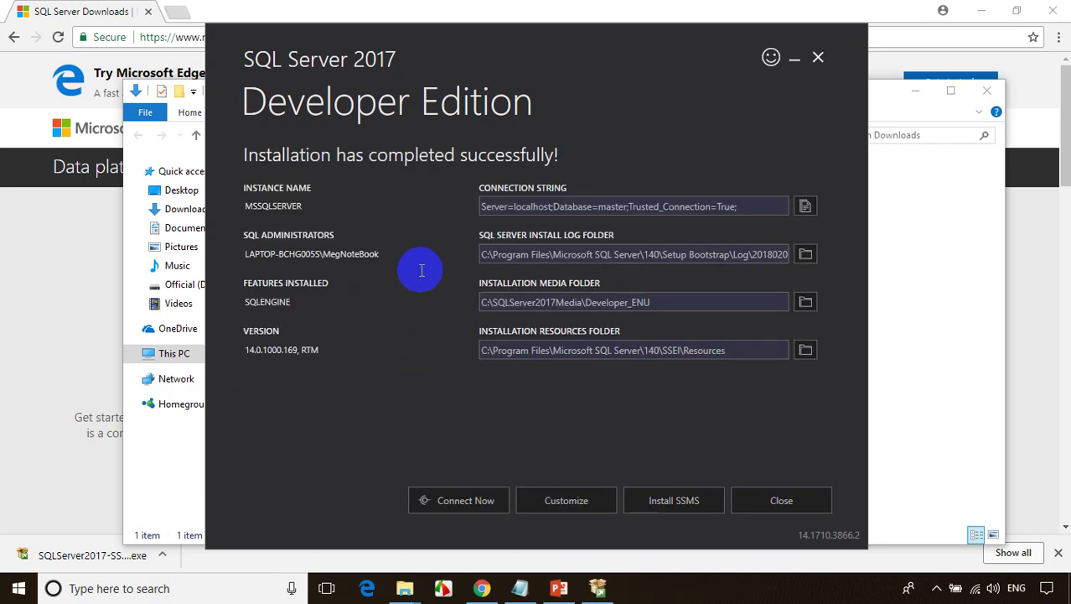
mouse_move(348, 62)
left_mouse_down()
mouse_move(216, 71)
mouse_move(231, 163)
mouse_move(545, 180)
mouse_move(327, 63)
mouse_move(343, 59)
left_mouse_up()
left_click_drag(617, 117, 745, 55)
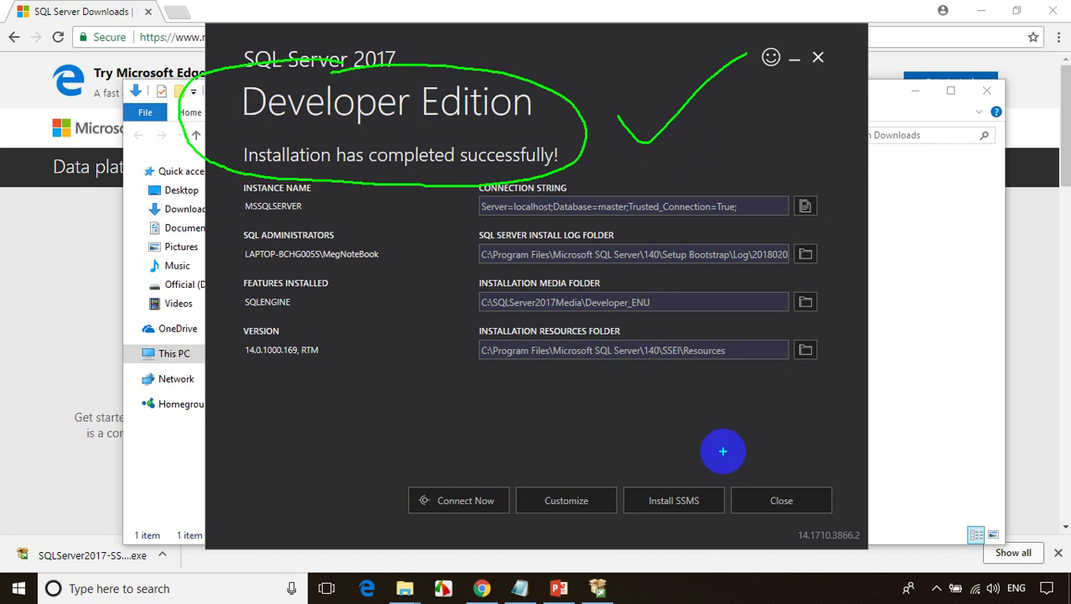
mouse_move(697, 450)
left_mouse_down()
mouse_move(617, 454)
mouse_move(609, 522)
mouse_move(712, 527)
mouse_move(725, 482)
mouse_move(658, 457)
left_mouse_up()
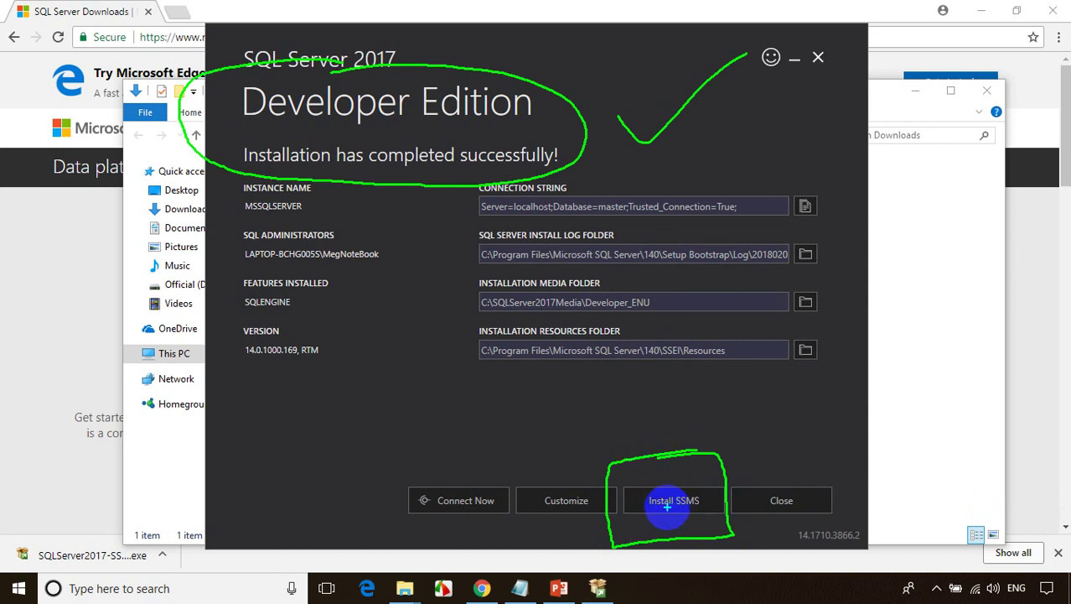
mouse_move(681, 483)
left_mouse_down()
mouse_move(916, 328)
mouse_move(929, 295)
mouse_move(958, 288)
mouse_move(960, 318)
left_mouse_up()
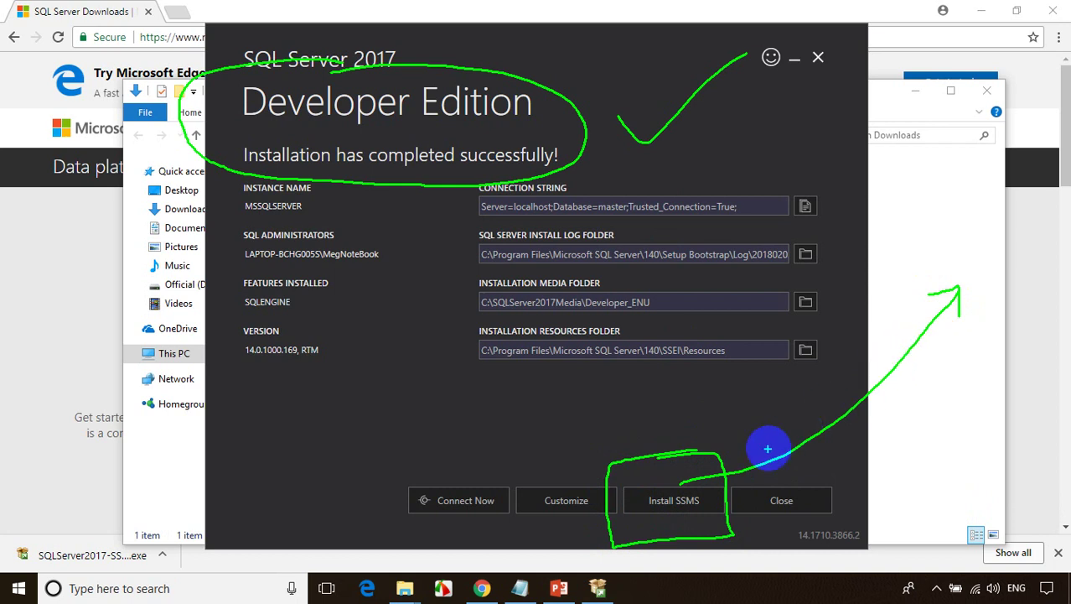
key("Escape")
mouse_move(668, 455)
left_mouse_down()
mouse_move(742, 499)
mouse_move(681, 459)
left_mouse_up()
left_click_drag(757, 459, 917, 371)
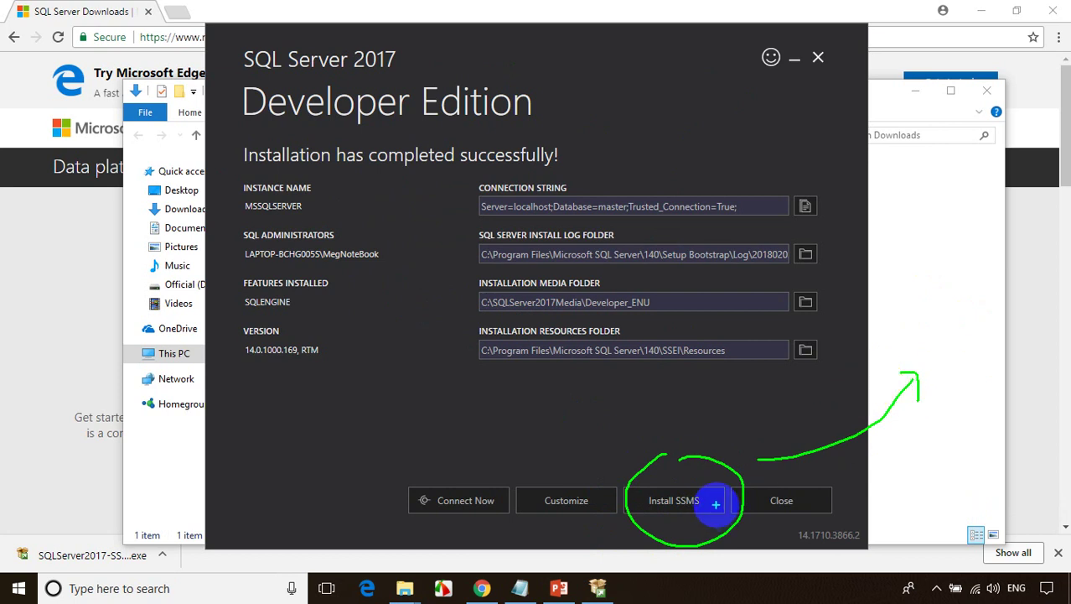
key("Escape")
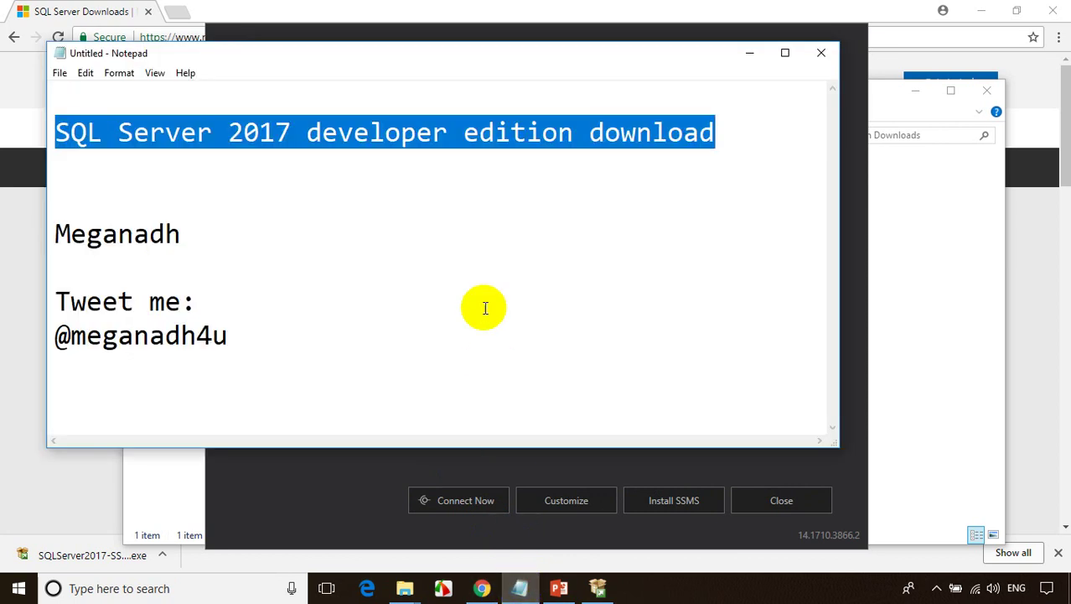
Add a second Notepad line reading 'SQL Server Management Studio Download'.
left_click(491, 192)
left_click(731, 130)
key("Return")
key("Return")
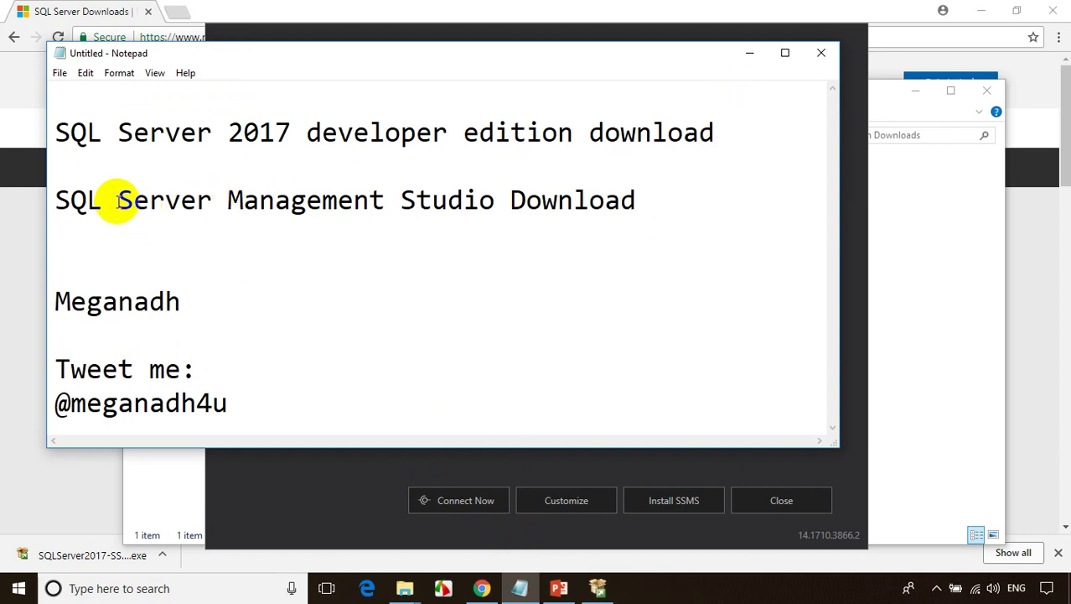
left_click_drag(55, 199, 232, 199)
left_click_drag(401, 198, 435, 199)
left_click(675, 195)
Copy the 'SQL Server Management Studio Download' line and minimize Notepad.
left_click_drag(107, 220, 63, 199)
right_click(93, 199)
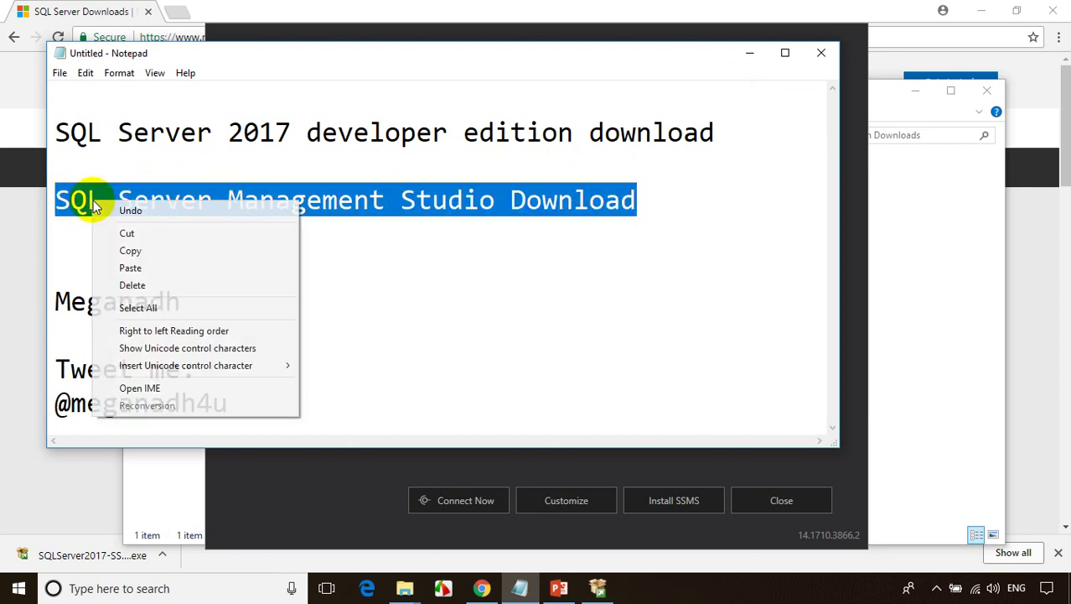
left_click(126, 249)
left_click(179, 170)
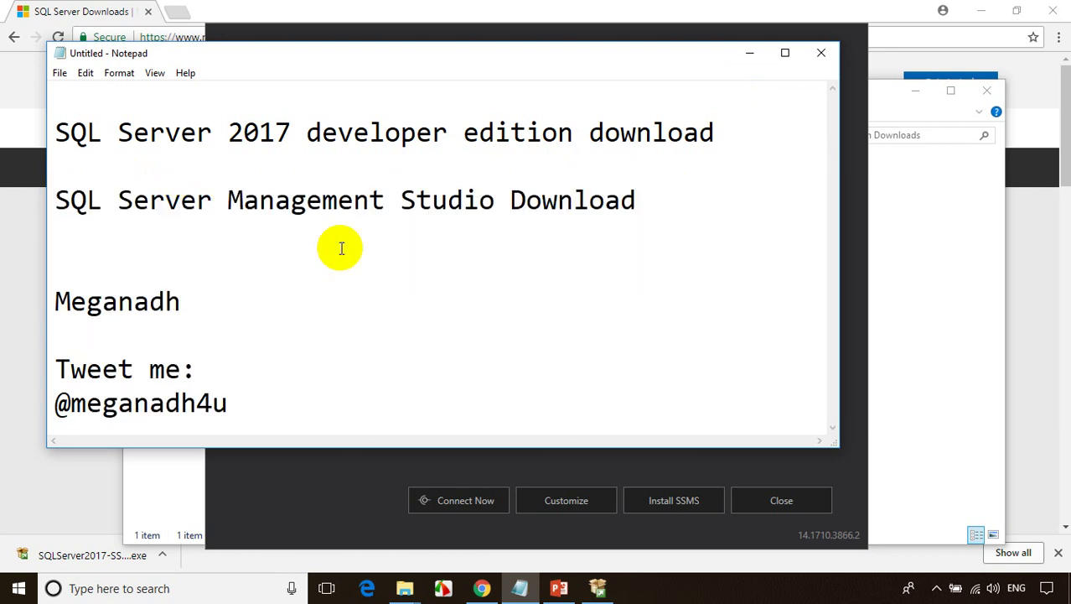
left_click(750, 53)
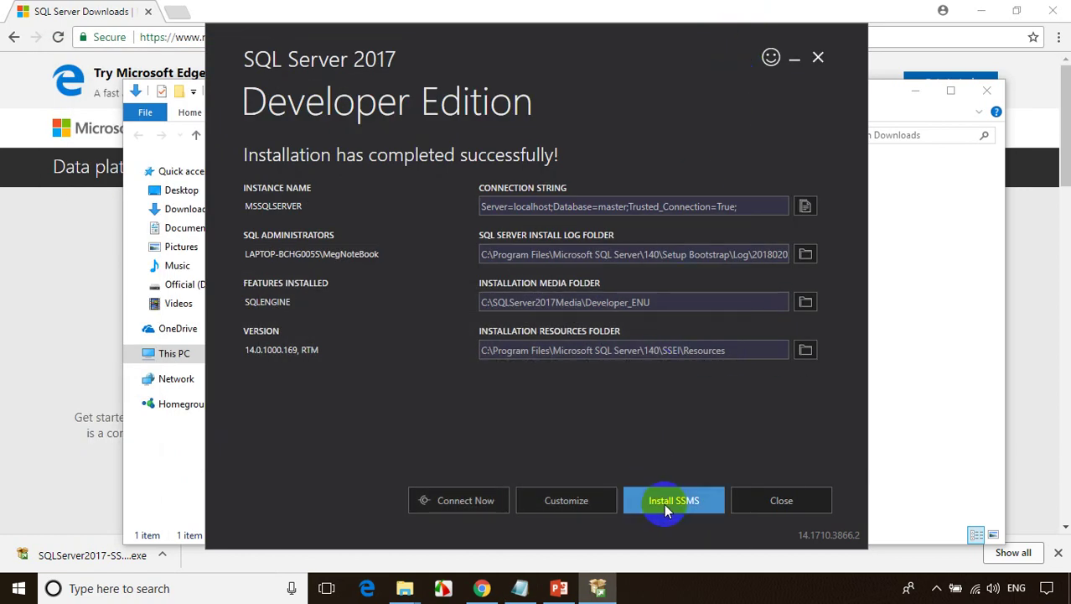
Open the Microsoft Docs 'Download SQL Server Management Studio (SSMS)' page and scroll to the 17.4 links.
left_click(172, 12)
left_click(175, 12)
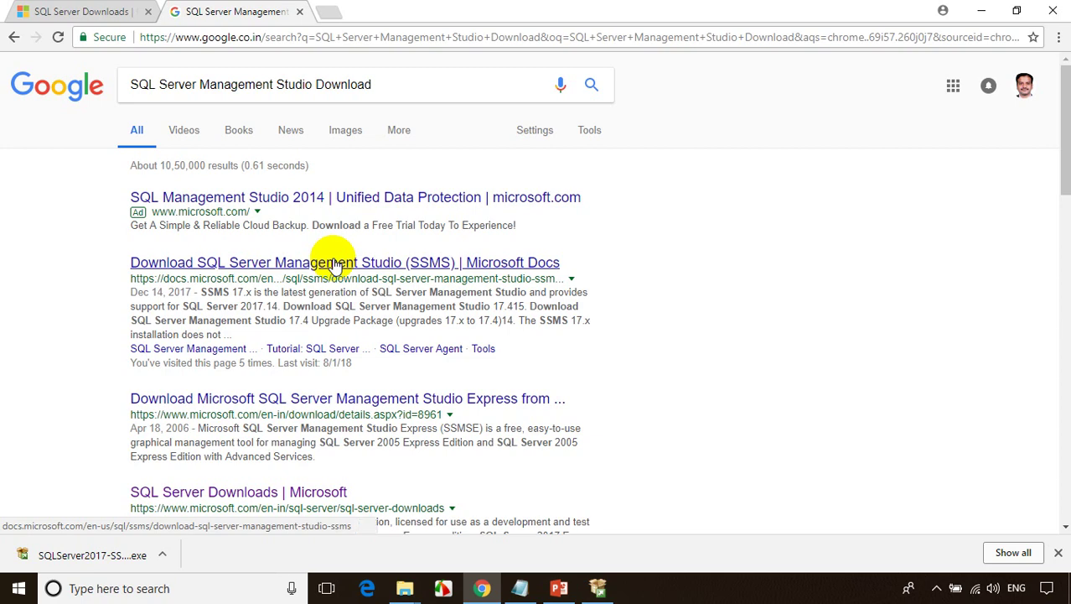
left_click(335, 262)
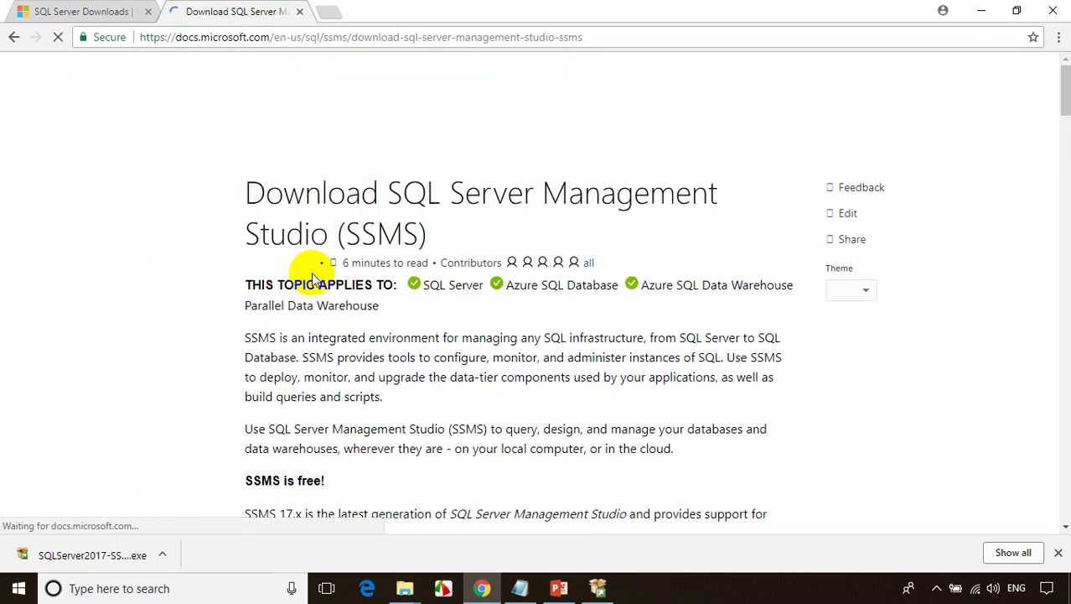
left_click_drag(257, 194, 454, 231)
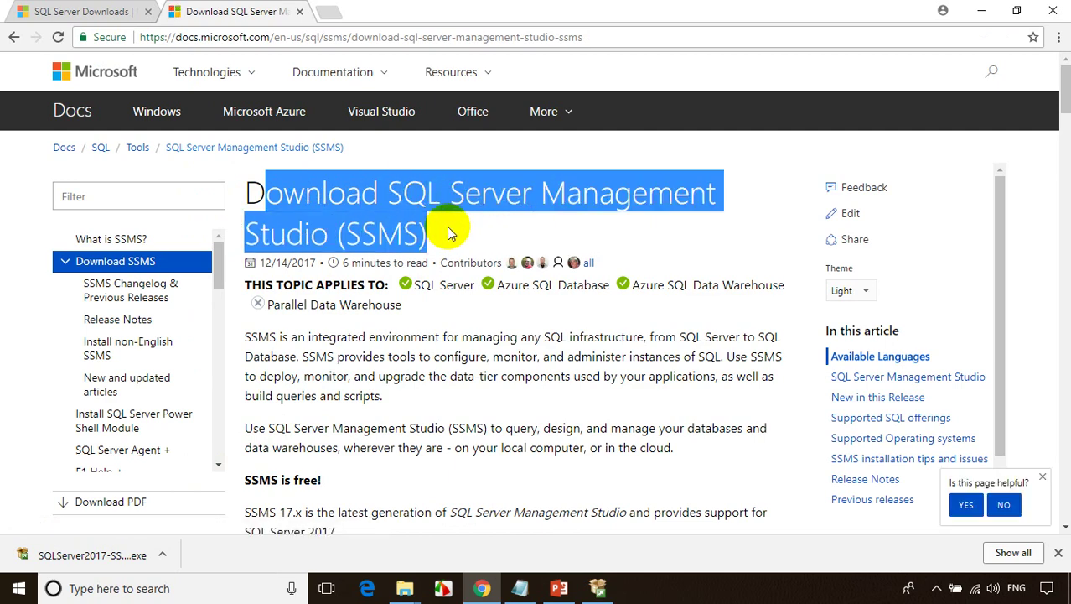
scroll(424, 258, "down", 3)
scroll(431, 377, "down", 1)
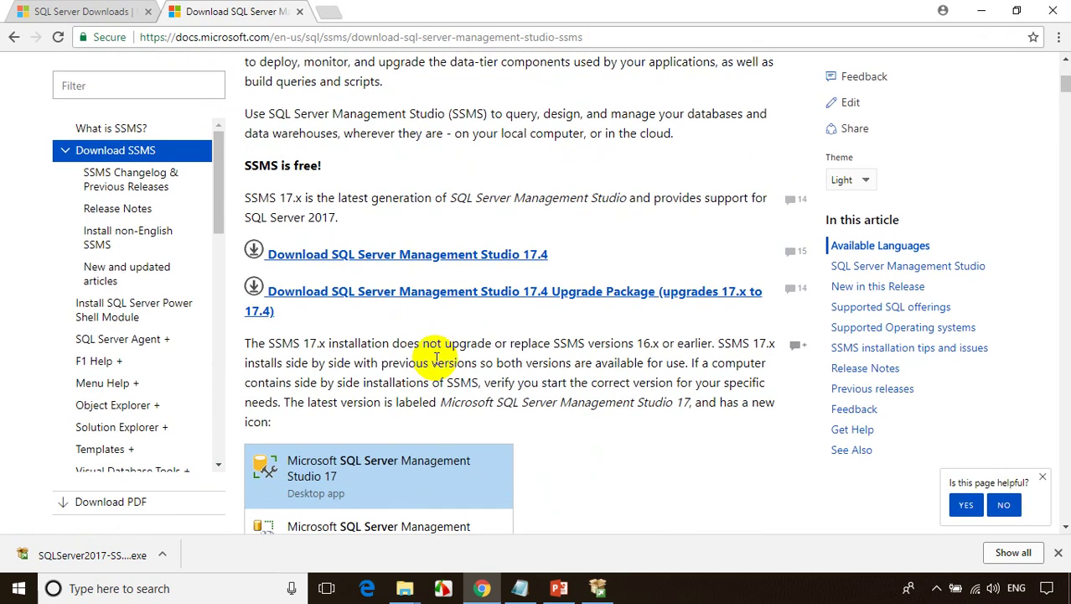
left_click(598, 587)
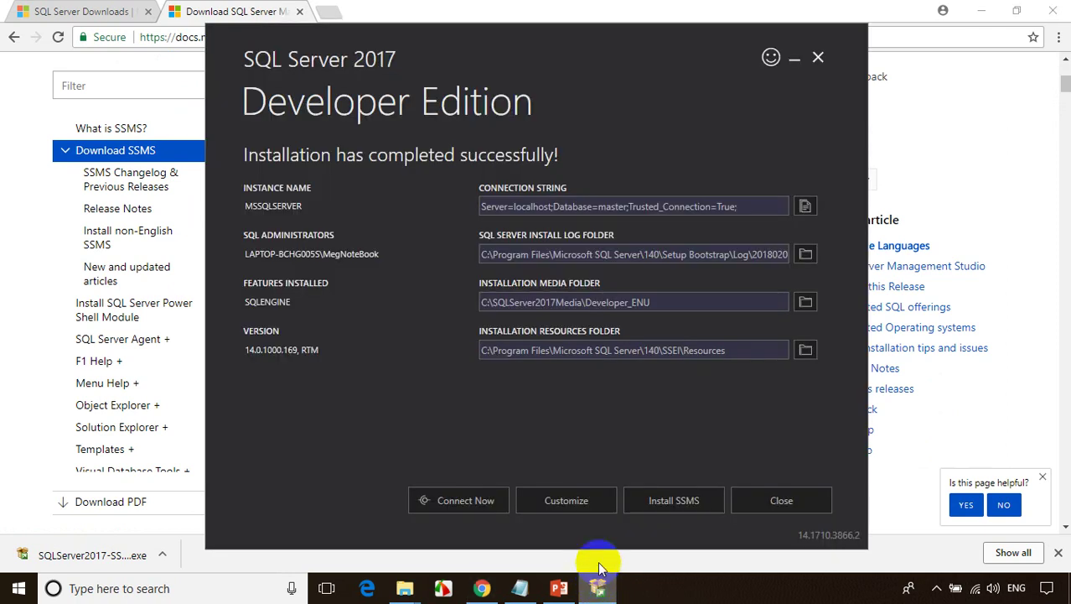
Launch Install SSMS from the finished installer, opening its download page in Microsoft Edge.
left_click(674, 501)
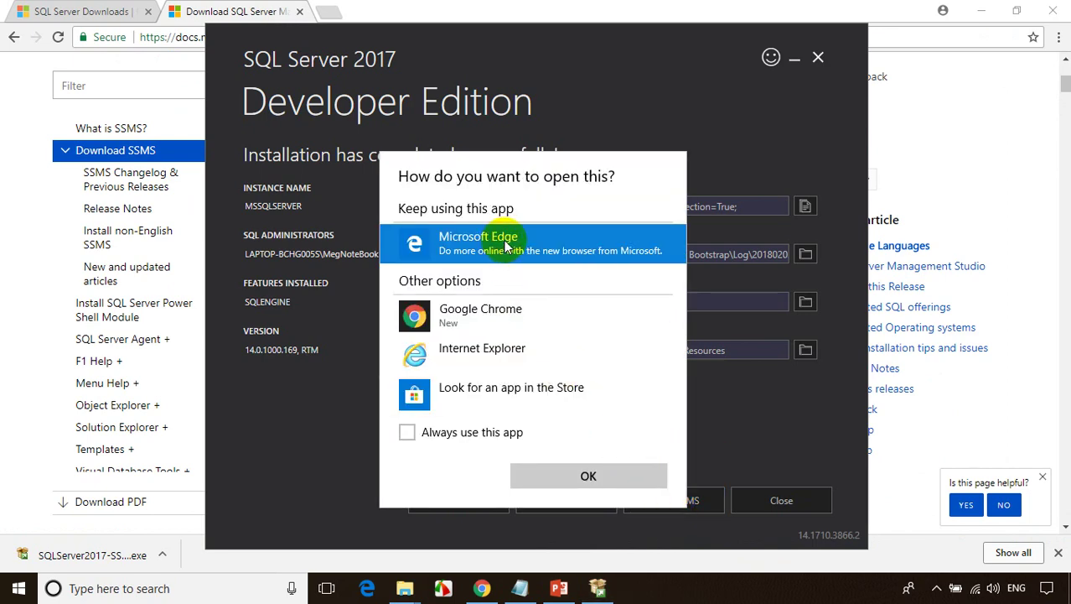
left_click(575, 476)
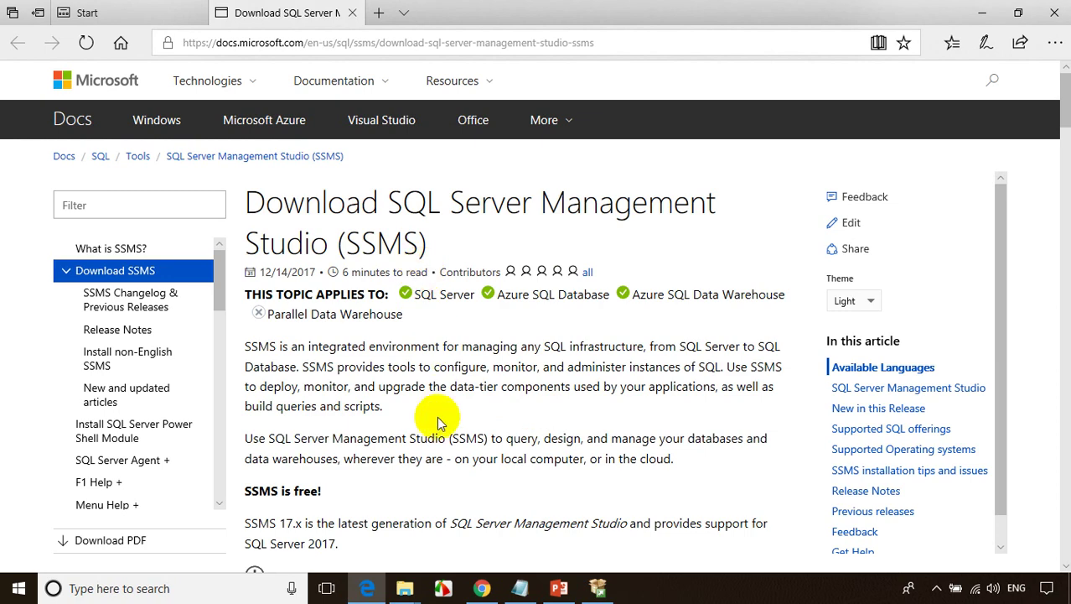
Start the SSMS 17.4 download, then close the SQL Server installer and confirm exit.
scroll(437, 415, "down", 2)
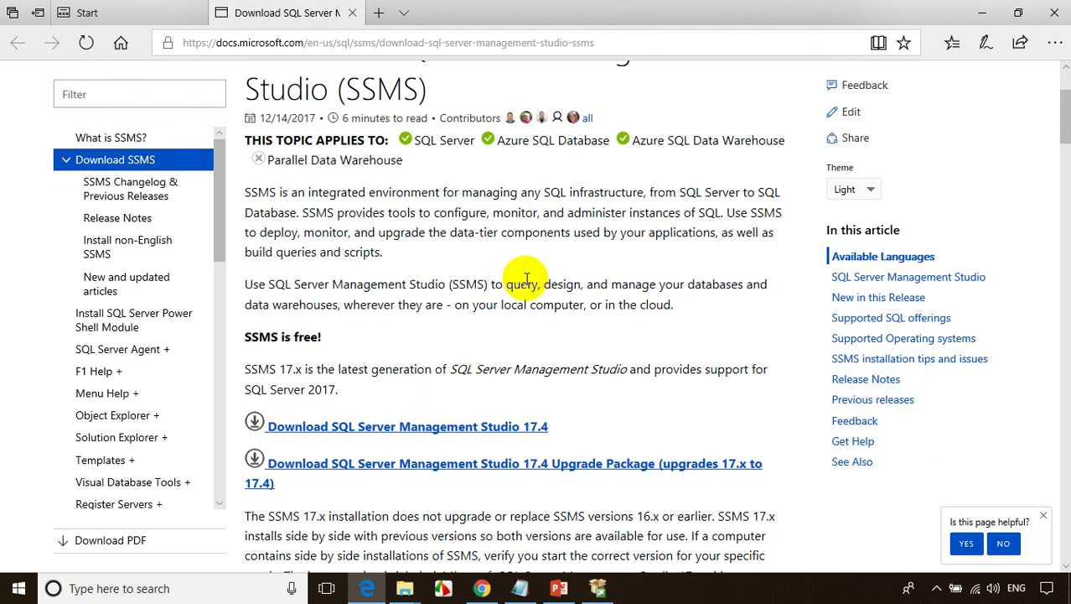
scroll(522, 278, "down", 2)
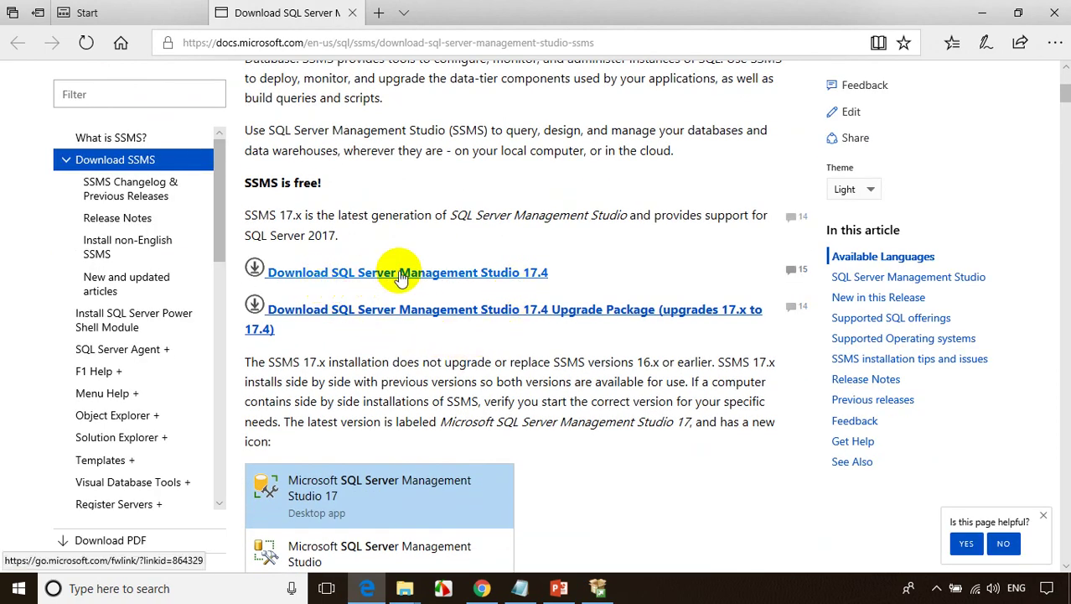
left_click(605, 591)
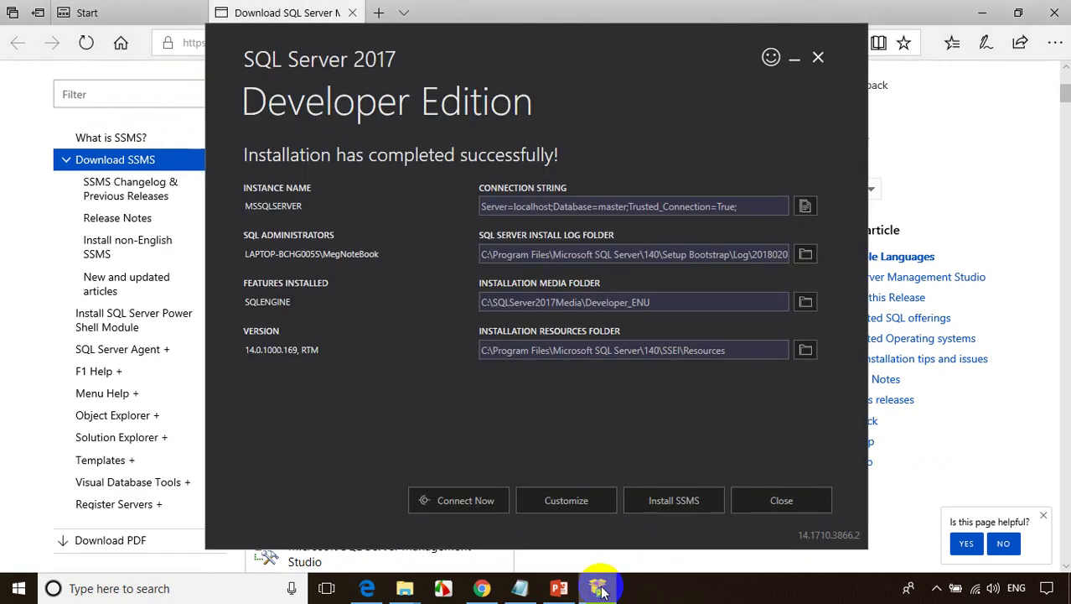
left_click(760, 503)
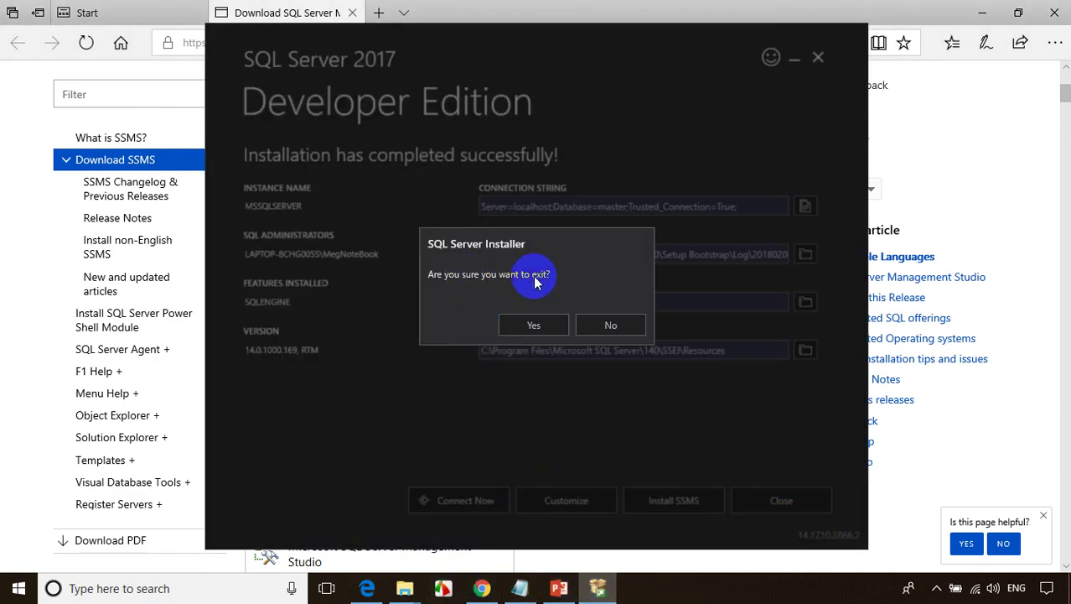
left_click(526, 323)
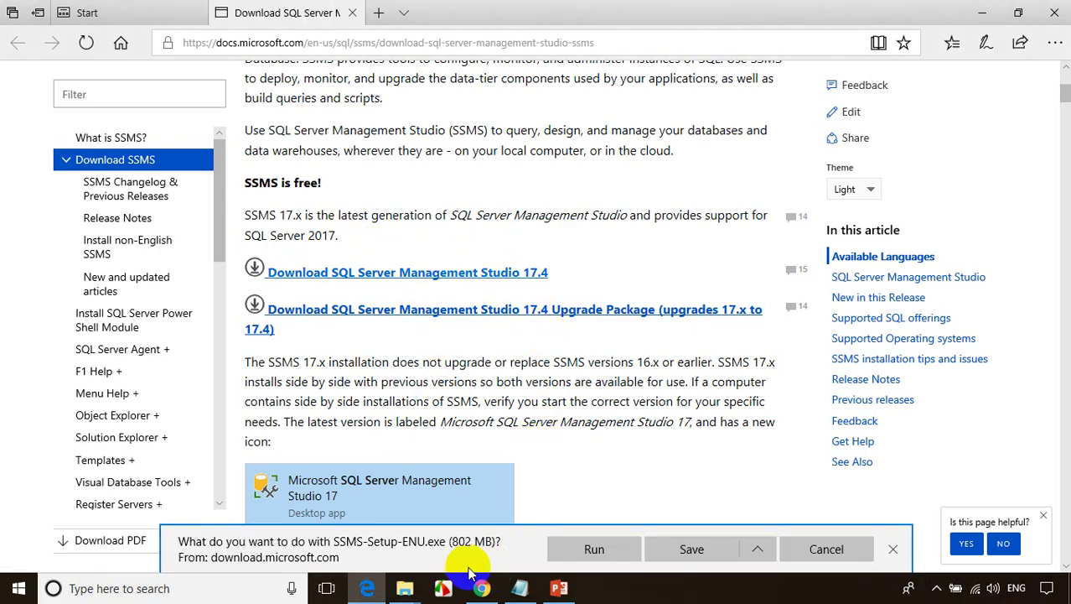
Save SSMS-Setup-ENU.exe to the Downloads folder using Save as.
left_click(757, 549)
left_click(720, 528)
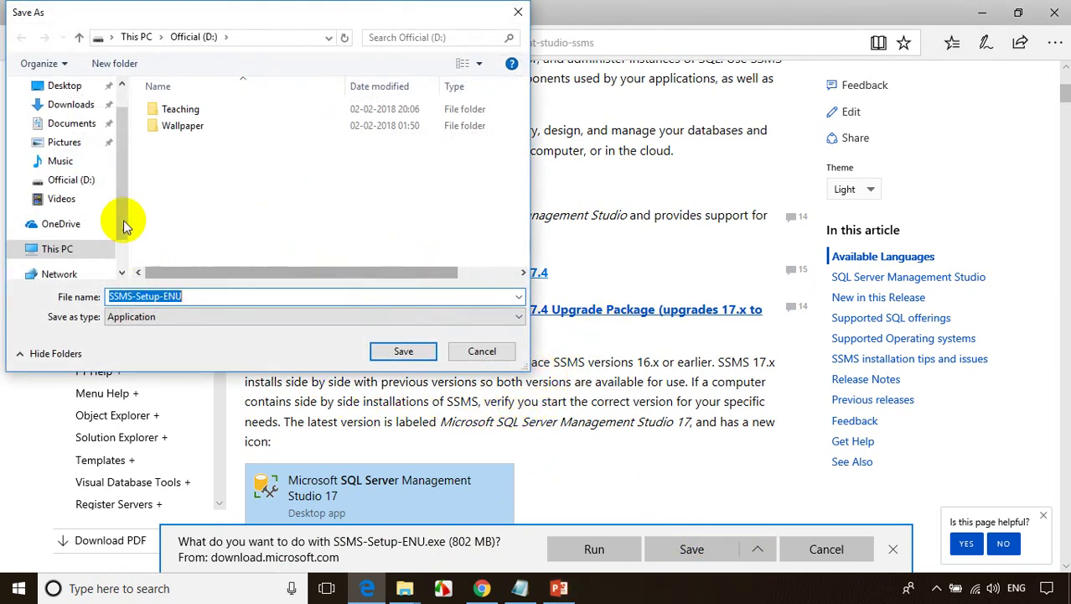
left_click(82, 107)
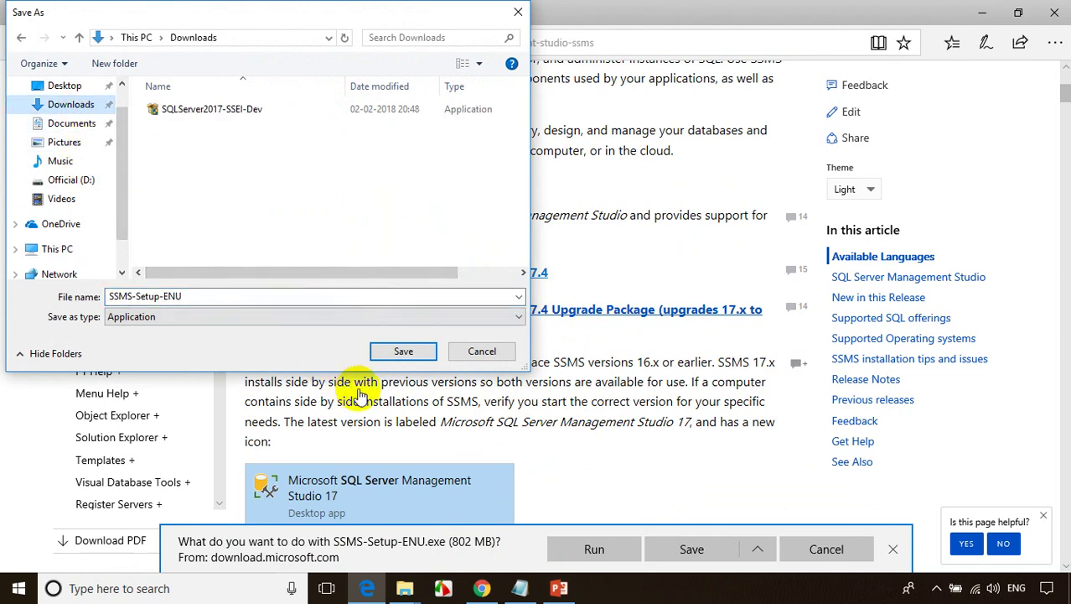
left_click(394, 356)
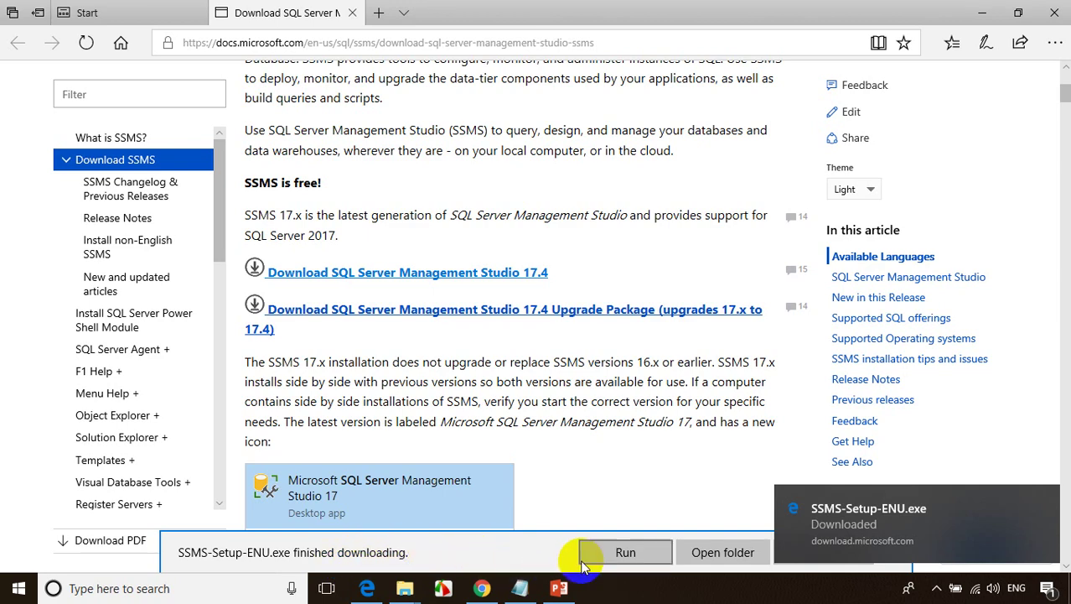
Open the Downloads folder and bring up the actions menu for SSMS-Setup-ENU.
left_click(722, 552)
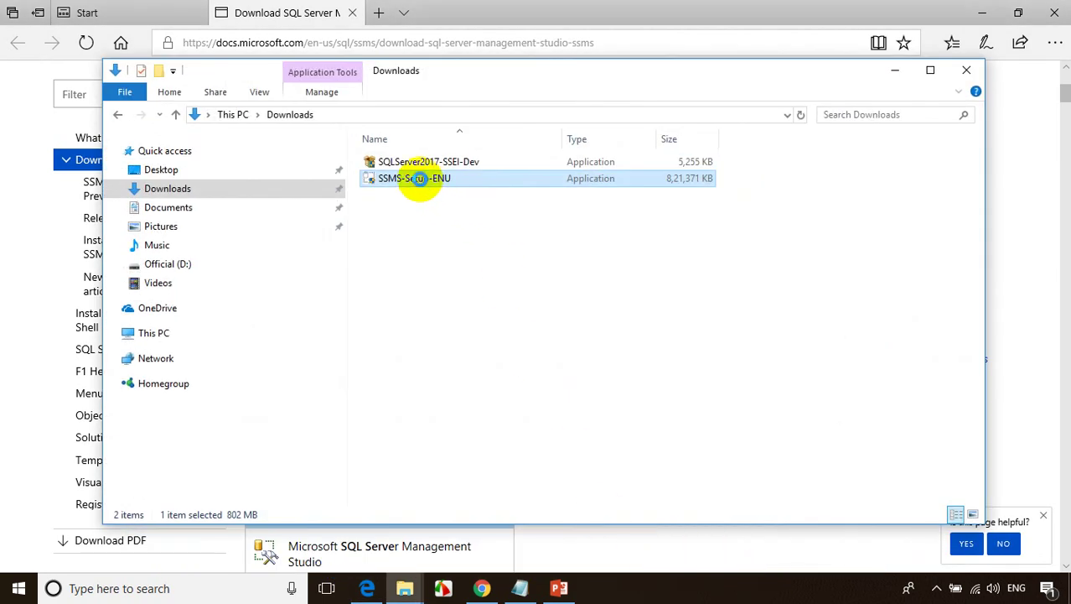
right_click(419, 178)
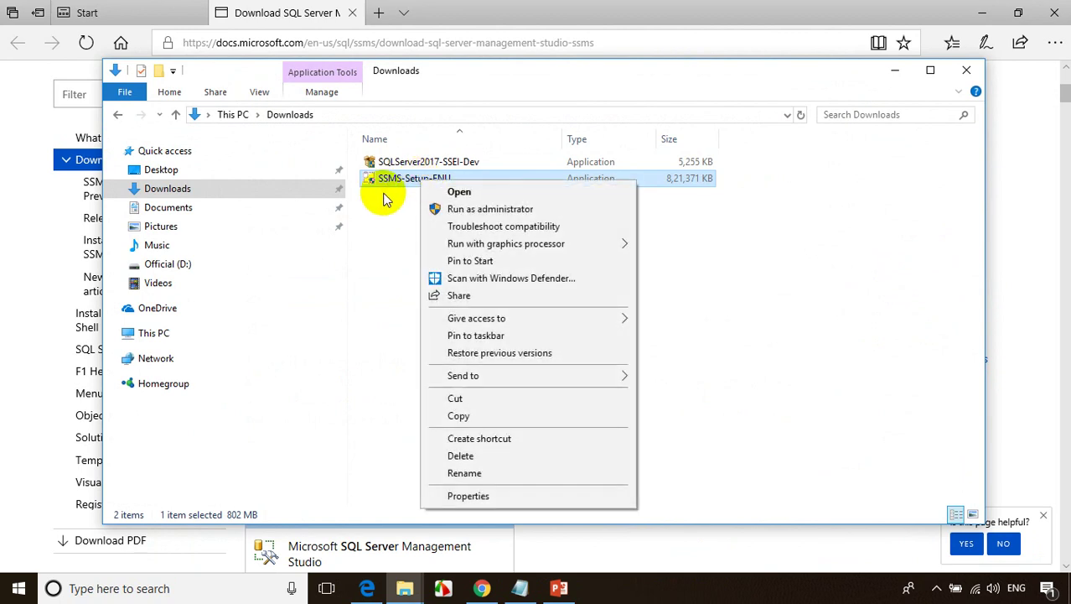
left_click(386, 216)
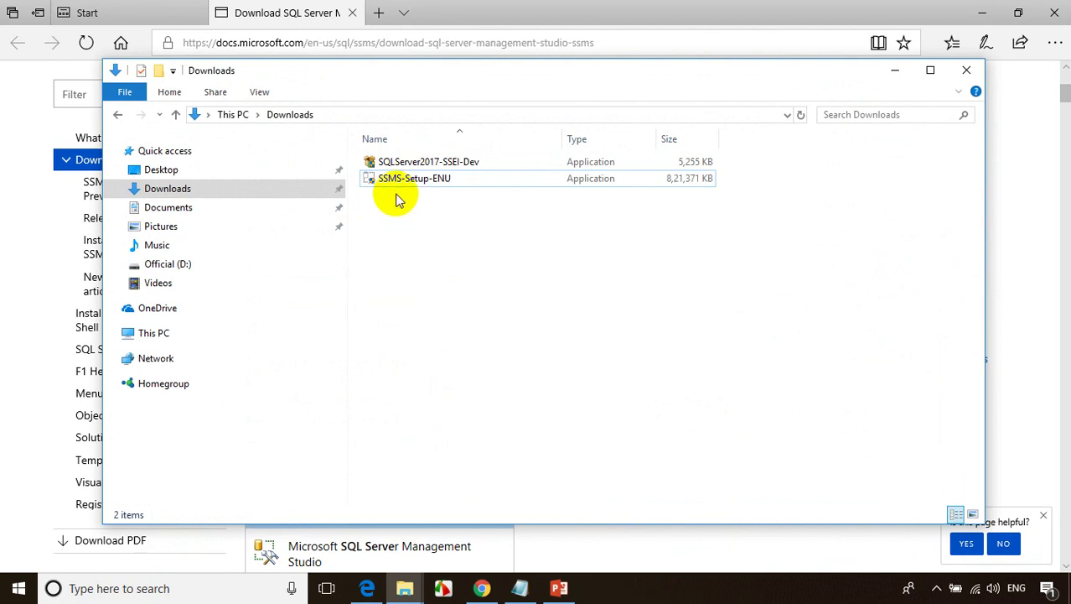
left_click(396, 180)
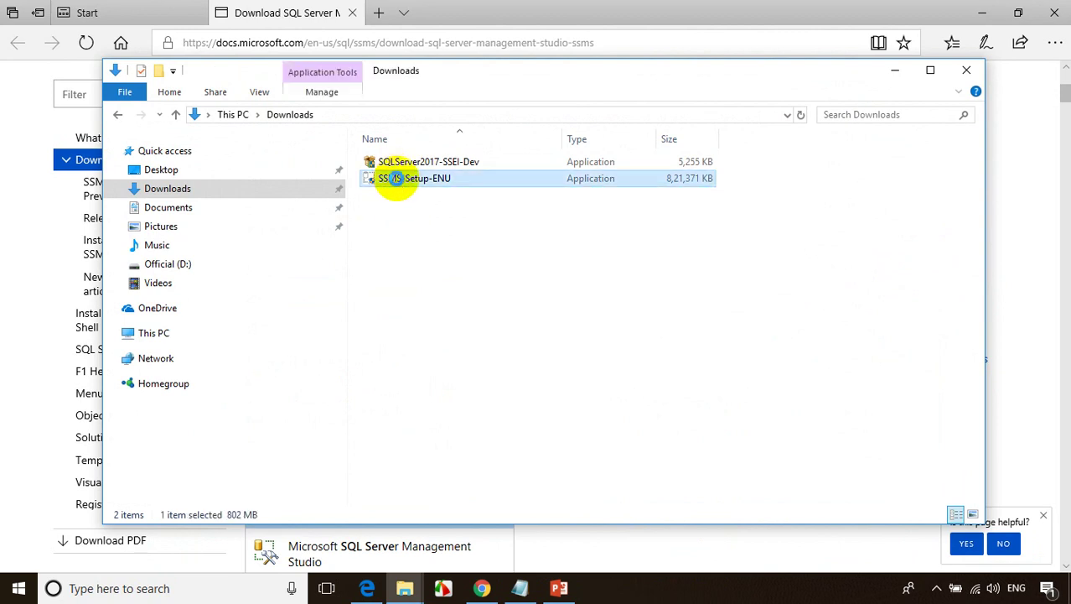
right_click(396, 178)
Run SSMS-Setup-ENU as administrator, install SSMS 17.4, and close setup once completed.
left_click(428, 206)
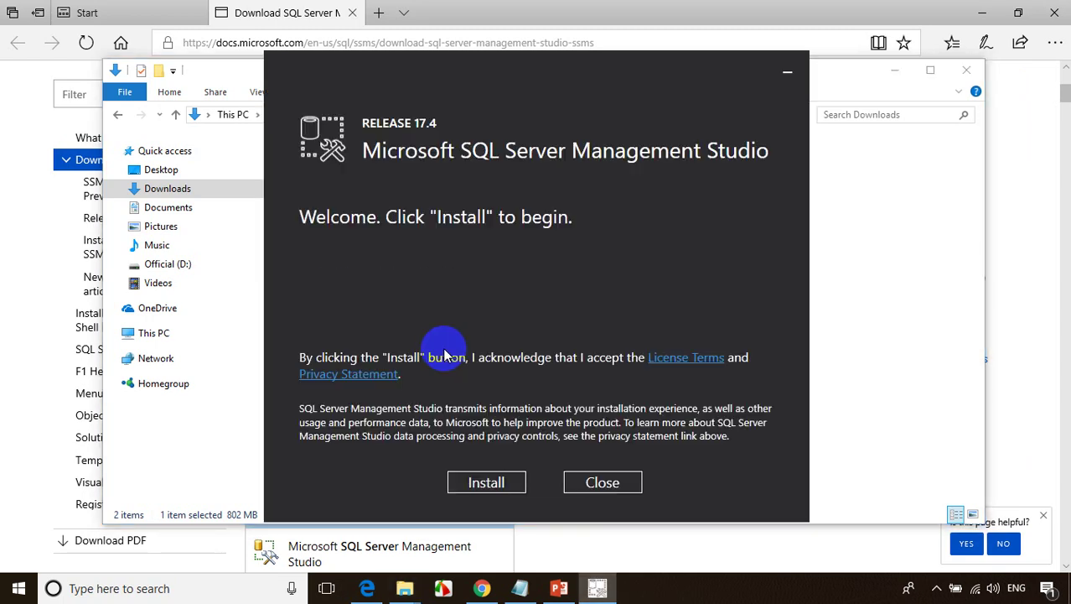
left_click(484, 480)
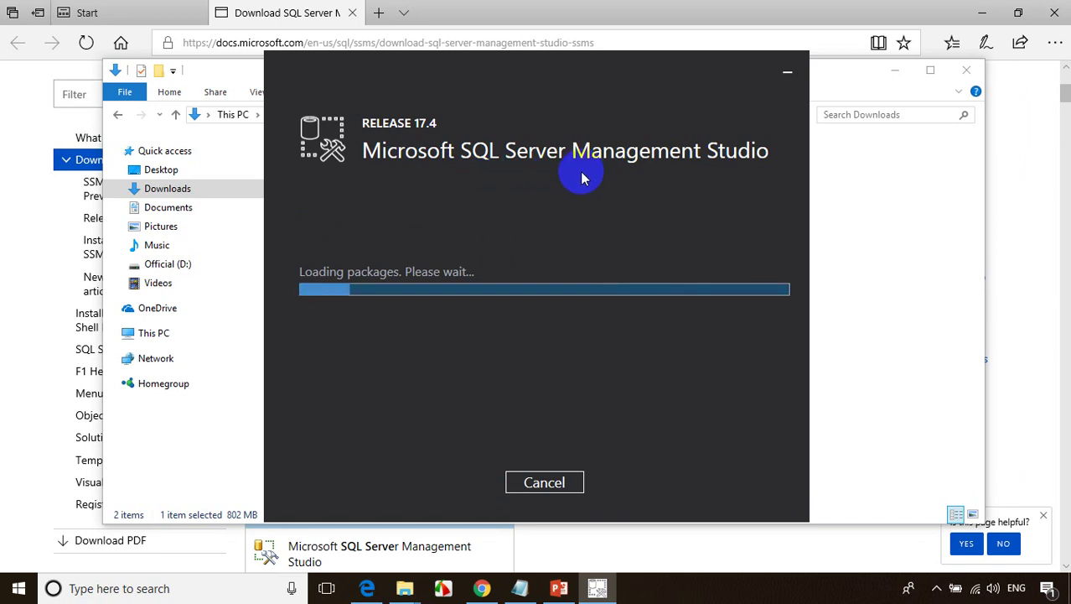
mouse_move(503, 109)
left_mouse_down()
mouse_move(303, 196)
mouse_move(766, 208)
mouse_move(466, 101)
left_mouse_up()
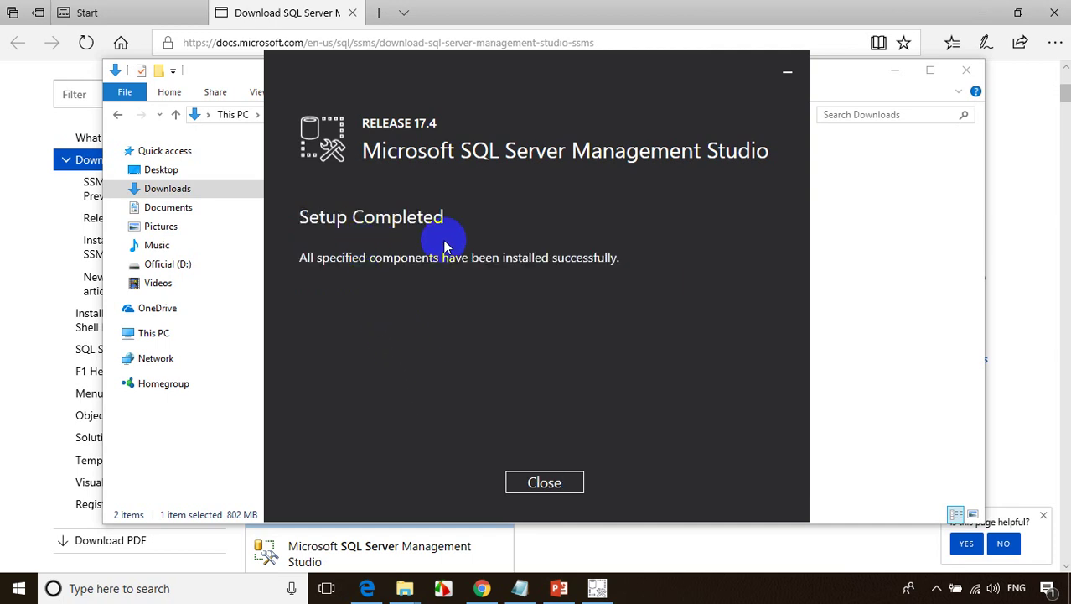
left_click(545, 483)
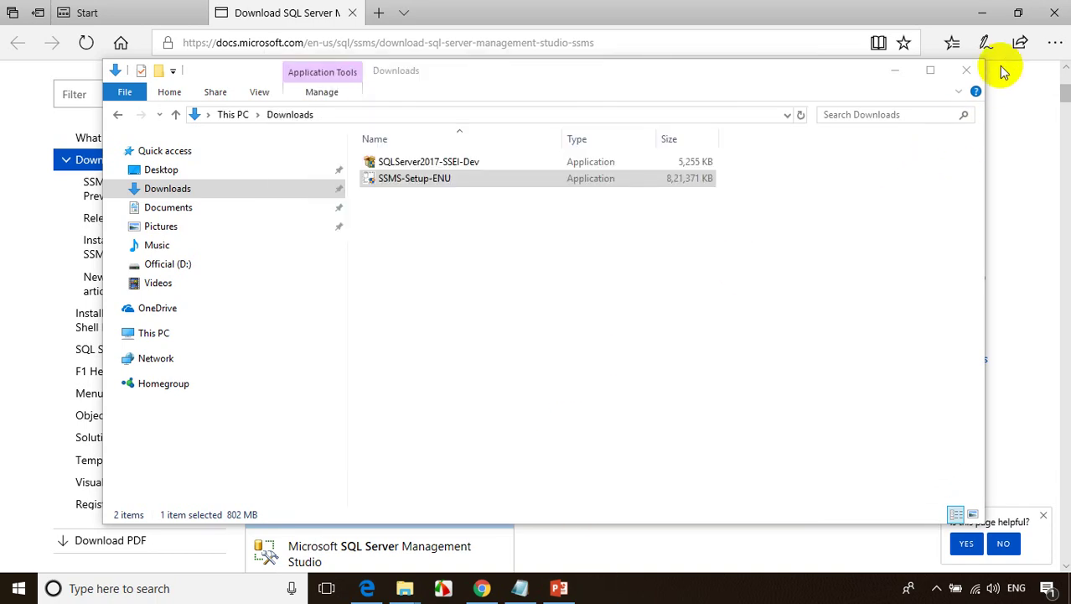
Close Downloads, minimize Edge and Chrome, and start SSMS 17 by searching 'sql server mana'.
left_click(967, 71)
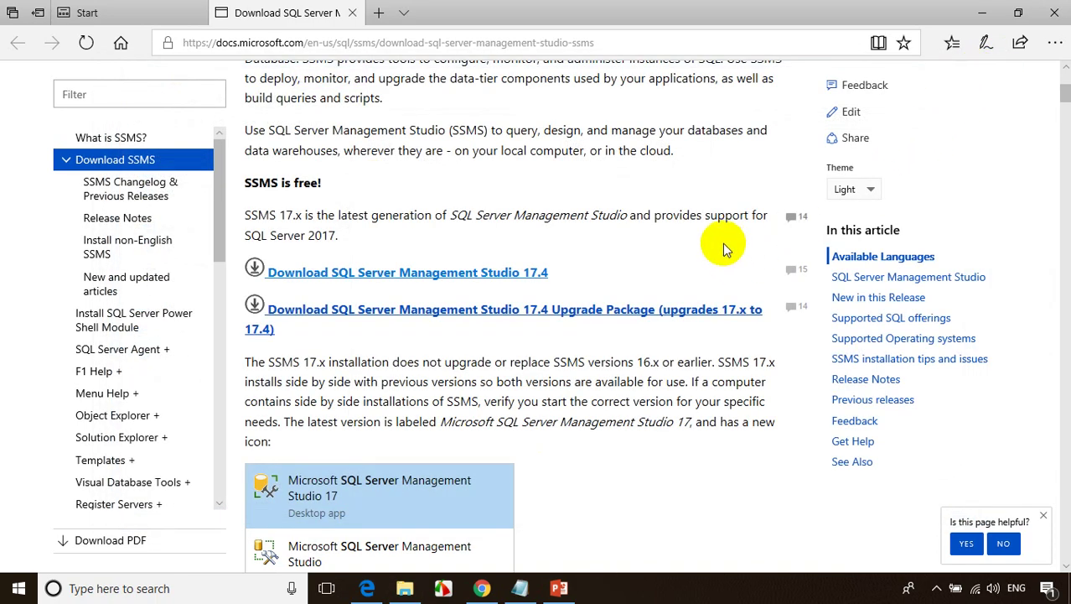
left_click(981, 13)
left_click(990, 12)
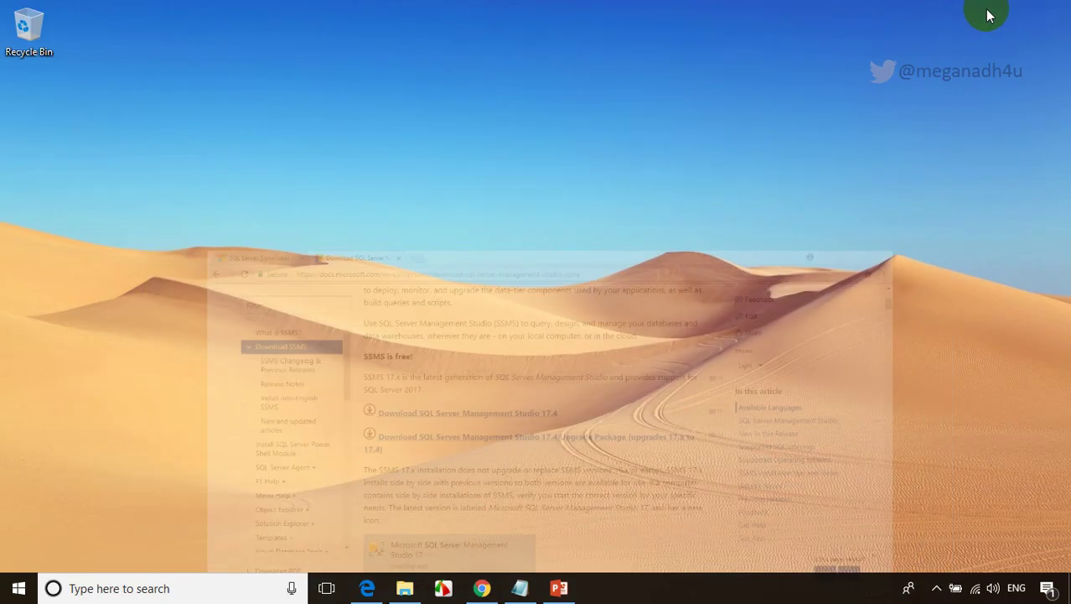
left_click(18, 588)
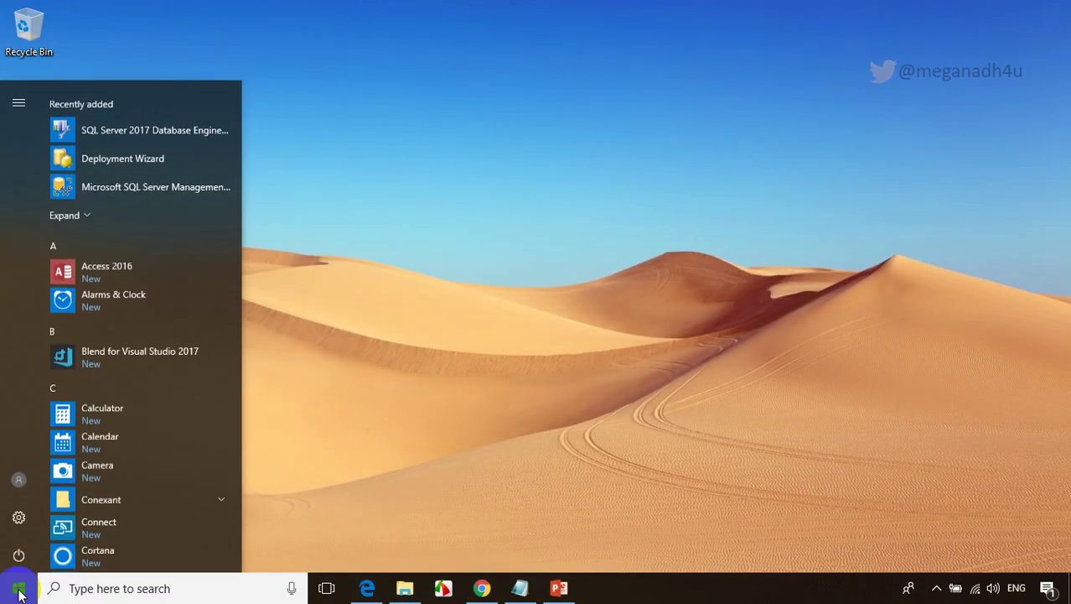
type("sql s")
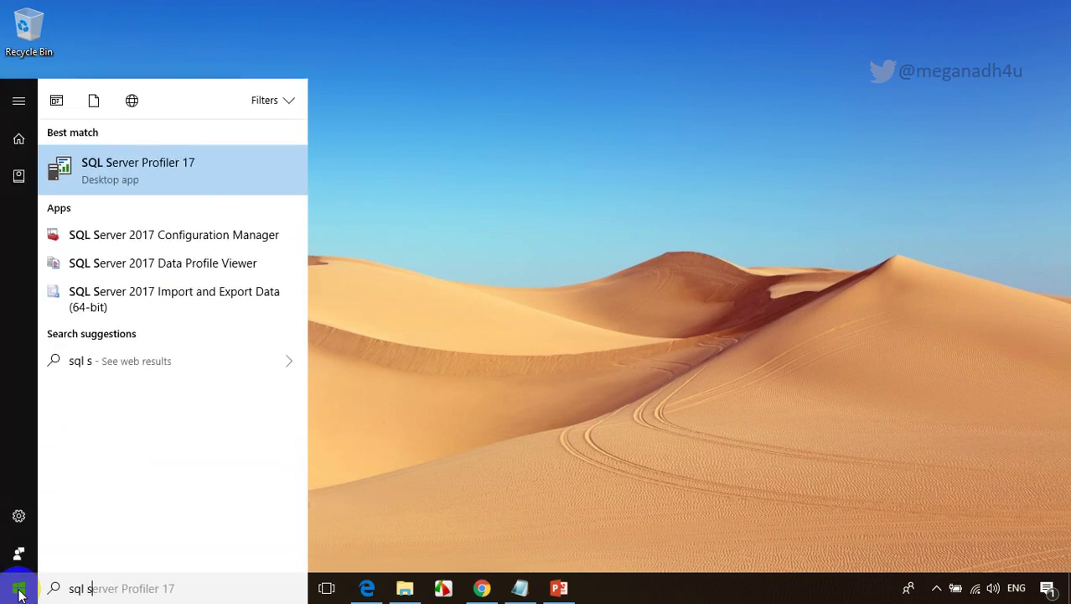
type("erver mana")
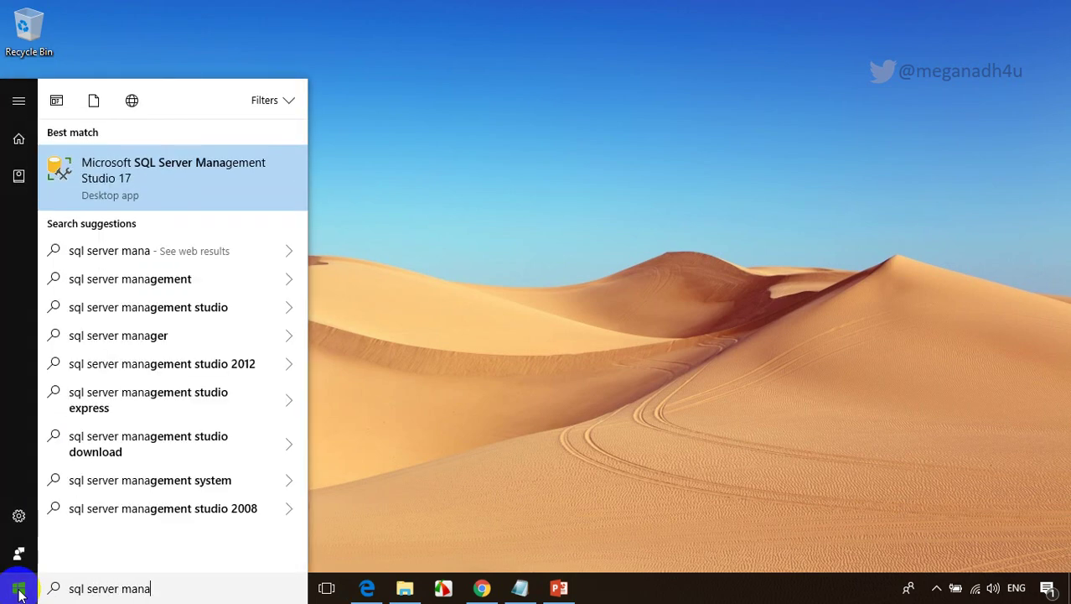
left_click(122, 179)
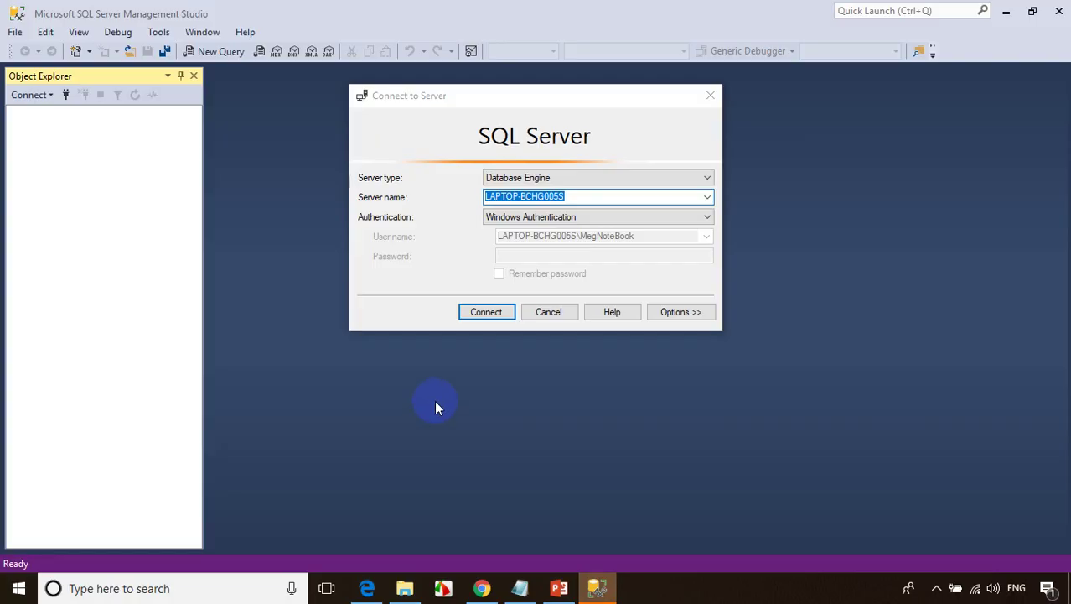
Replace the server name with the local Database Engine server from Browse for more, then connect.
left_click(435, 406)
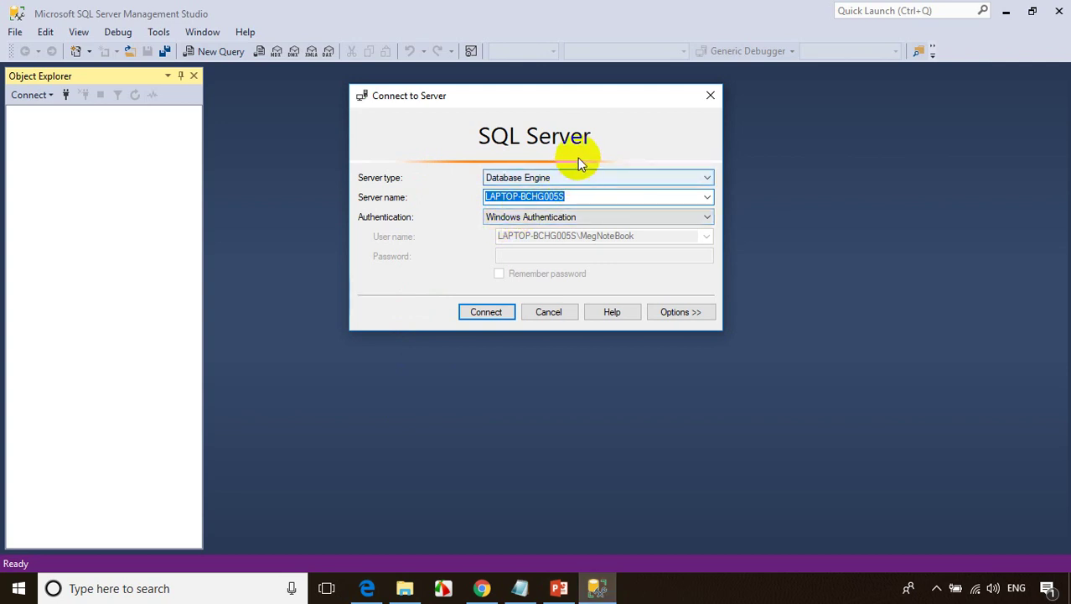
left_click(520, 196)
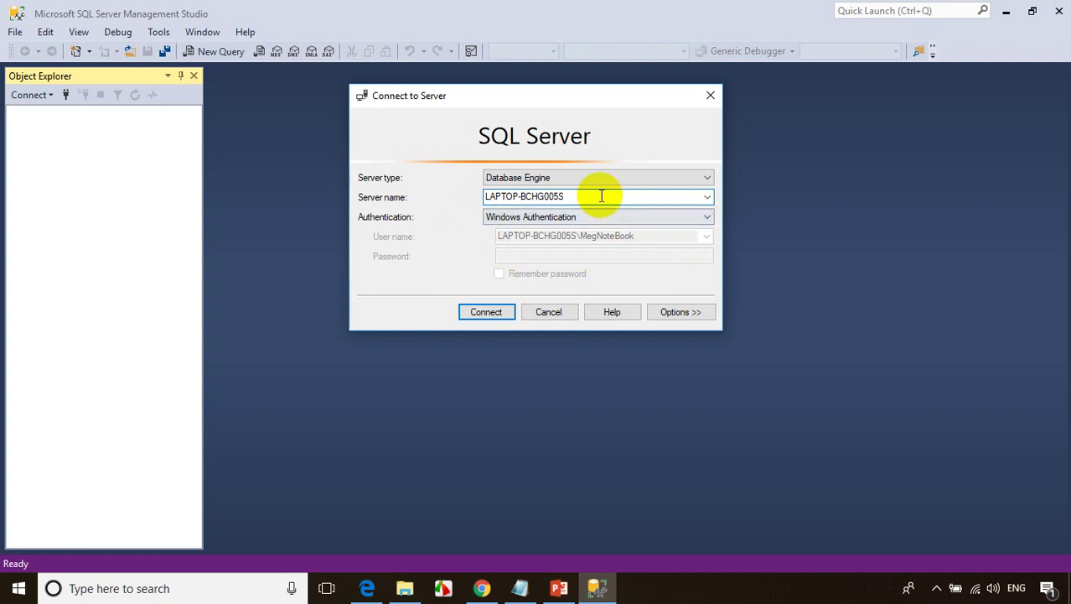
left_click_drag(598, 196, 419, 209)
key("BackSpace")
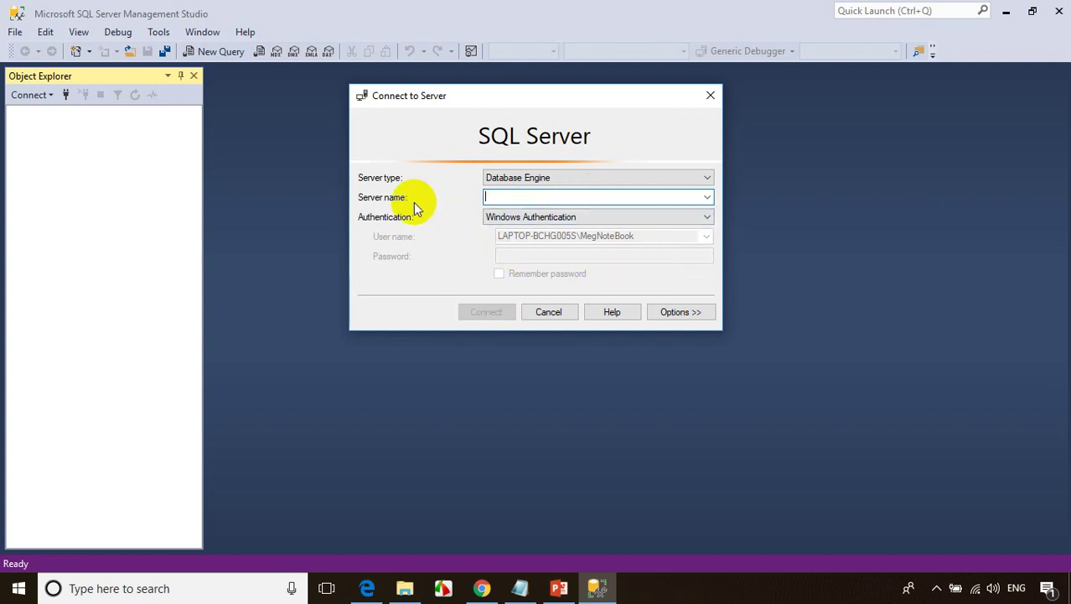
left_click(707, 198)
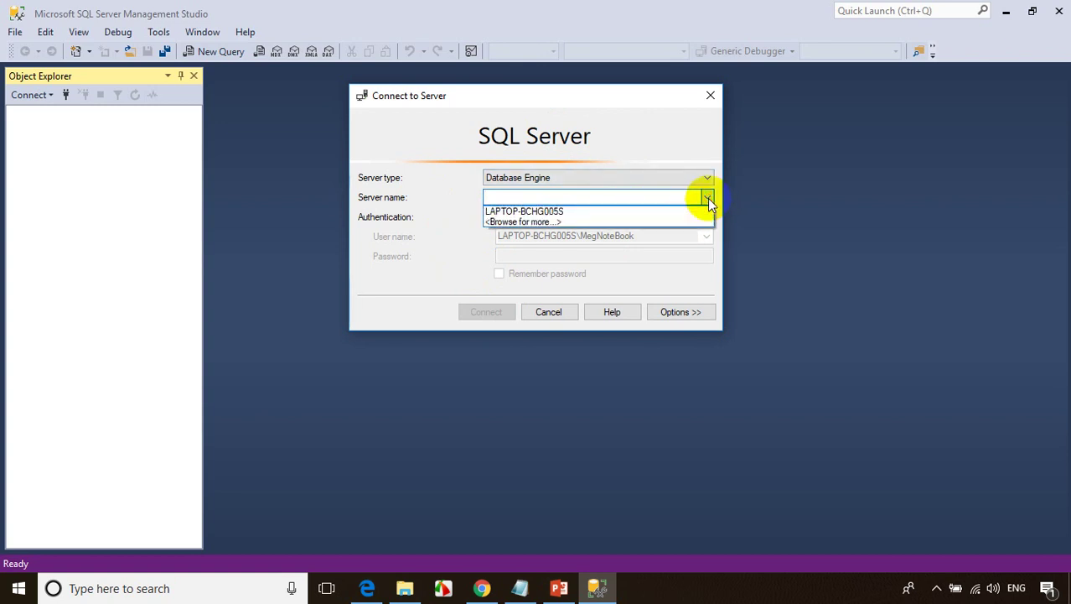
left_click(537, 222)
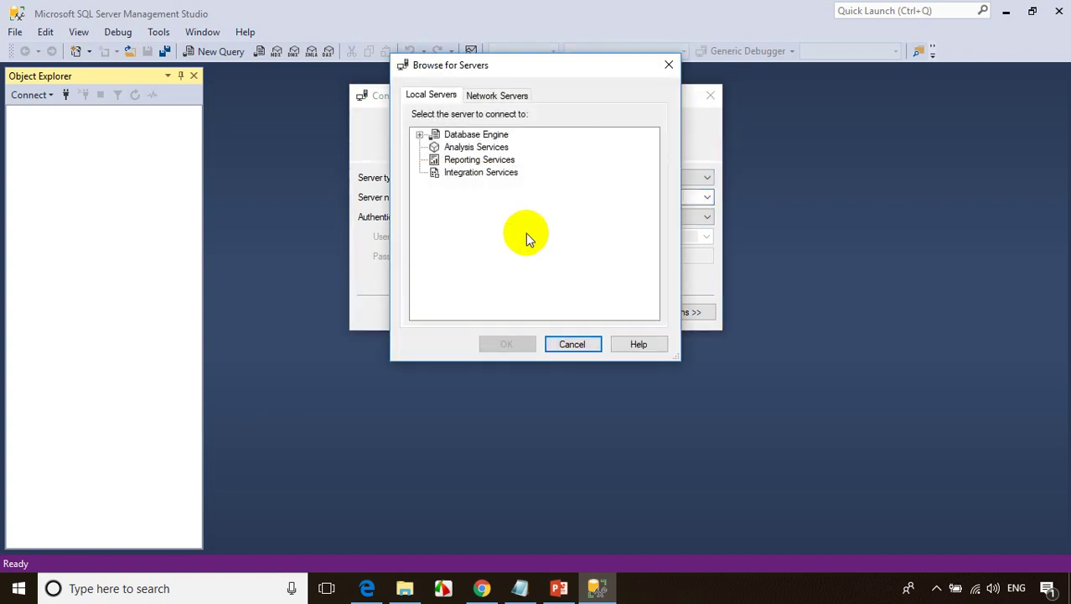
left_click(419, 134)
left_click(488, 148)
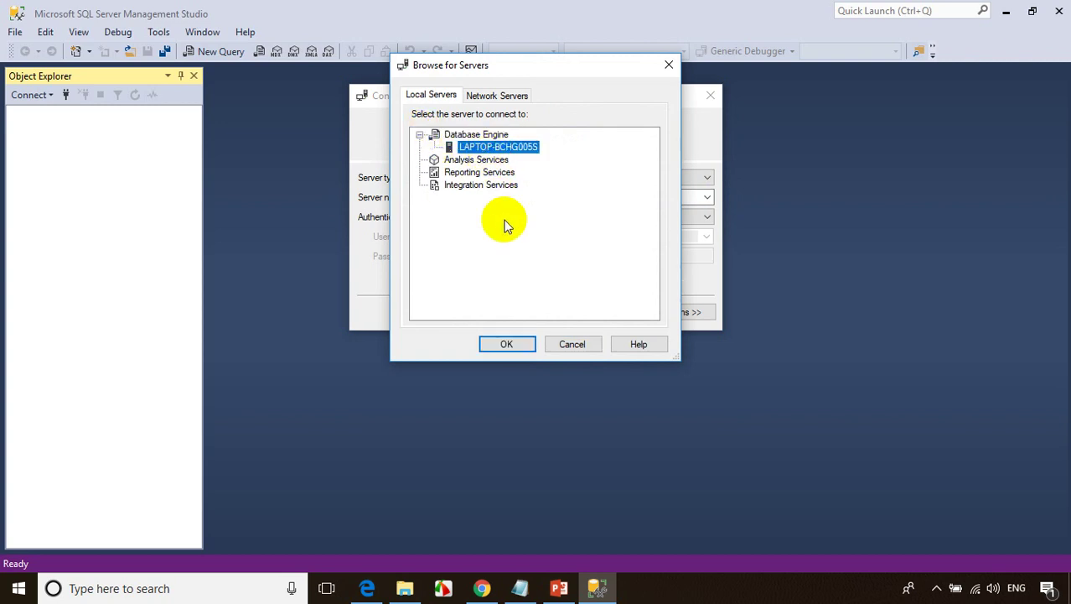
left_click(510, 345)
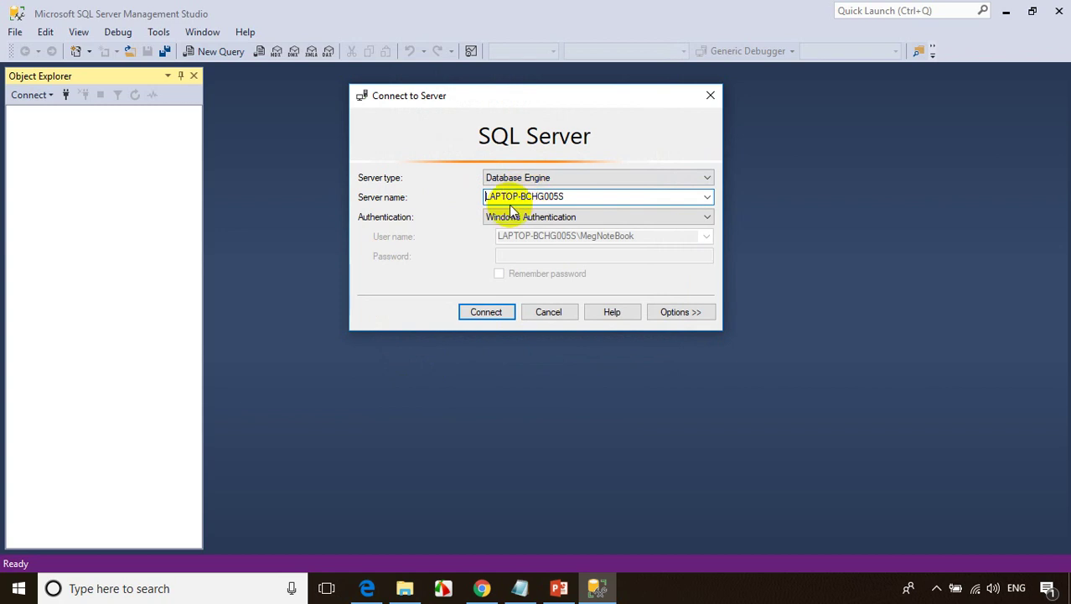
left_click(492, 316)
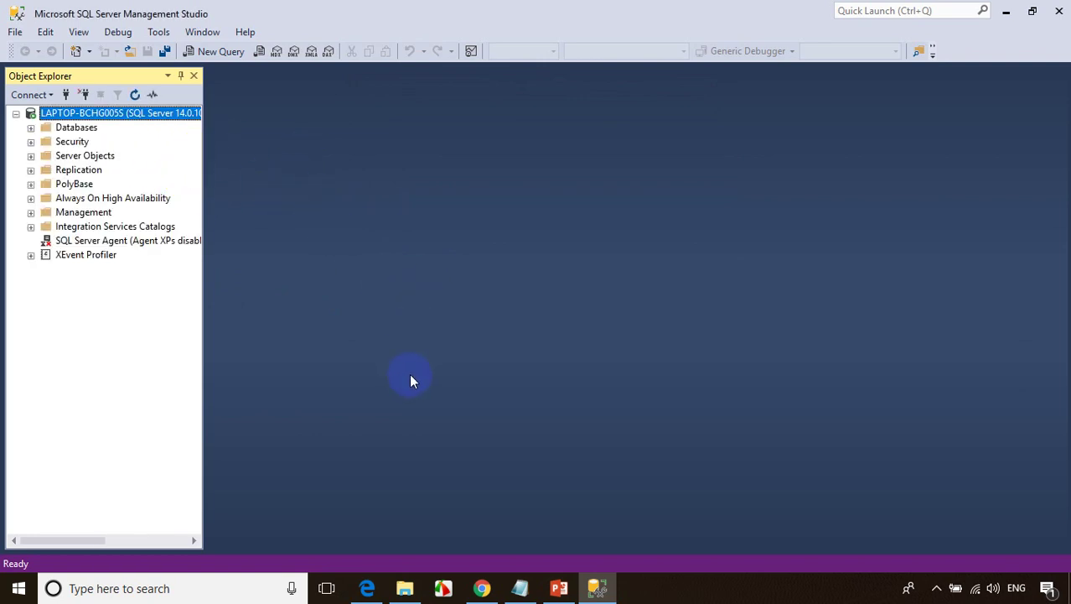
Launch services.msc from Start, maximize the Services window, and scroll down the list.
key("super")
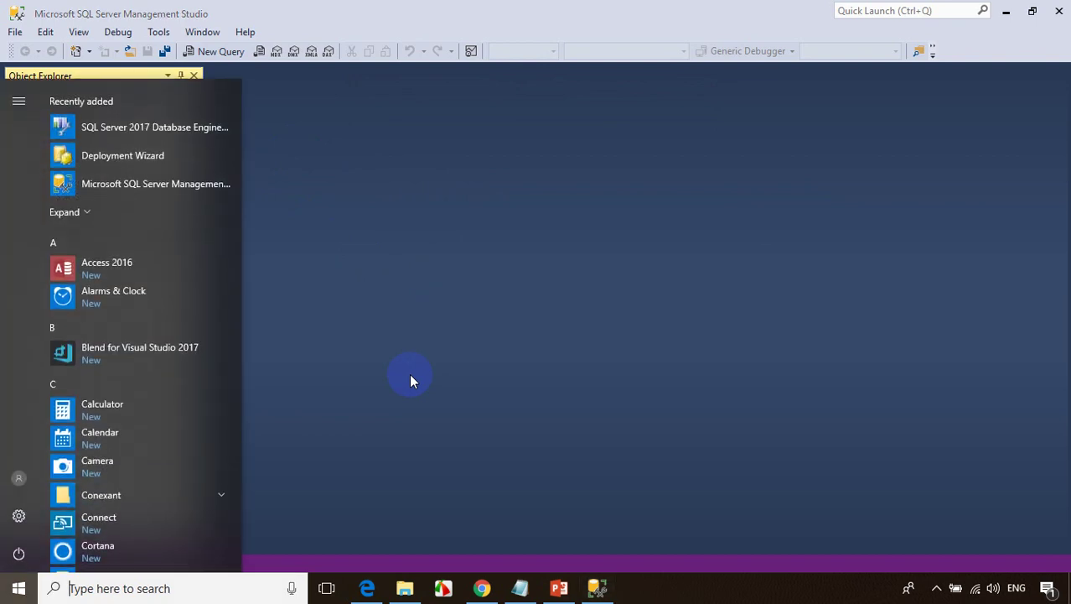
type("services")
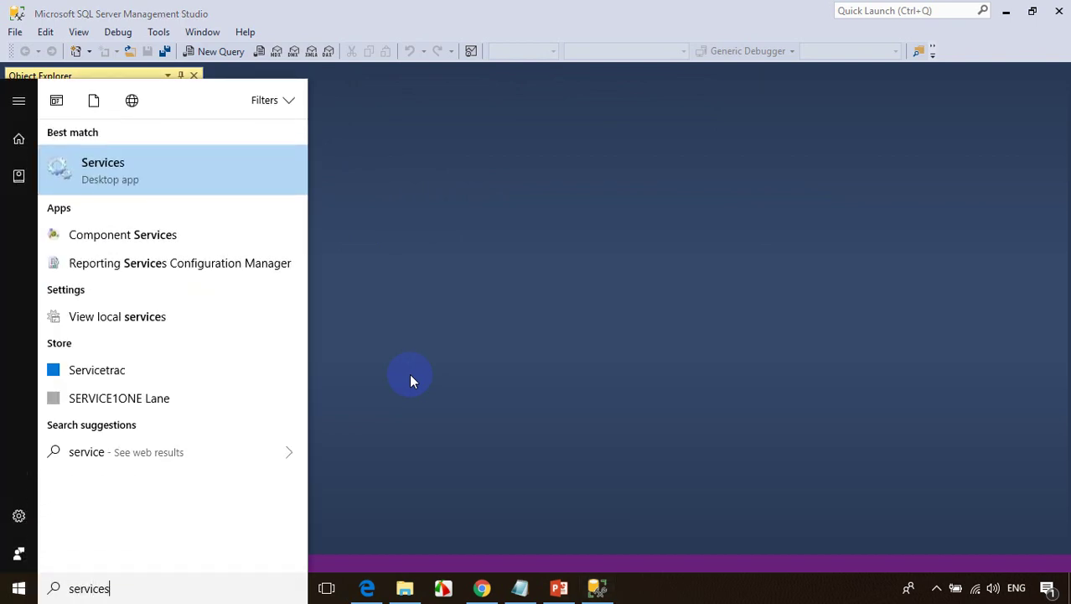
type(".msc")
key("Return")
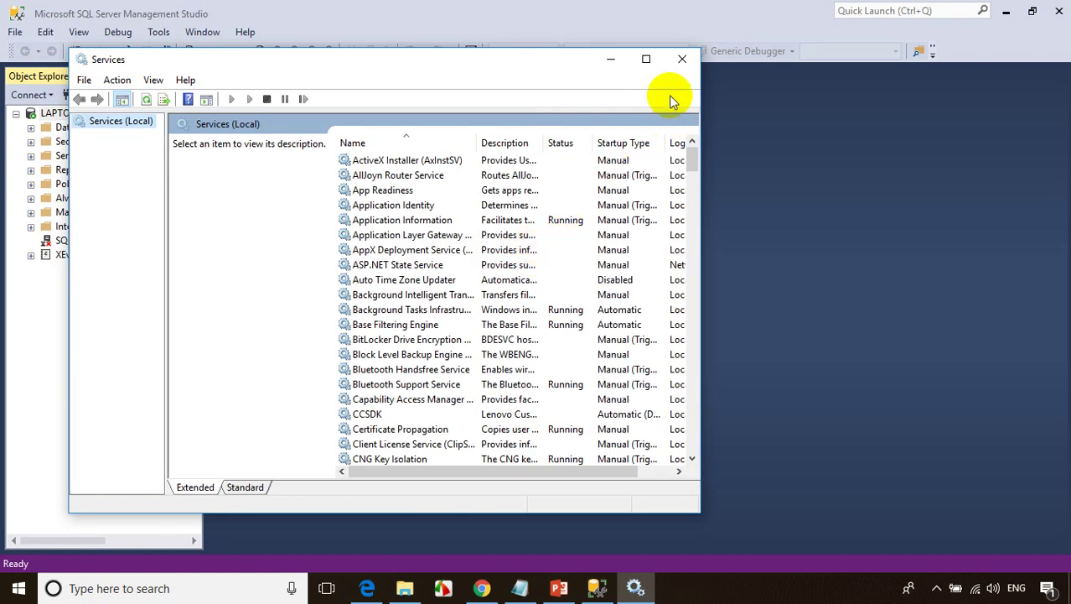
left_click(647, 59)
scroll(373, 336, "down", 20)
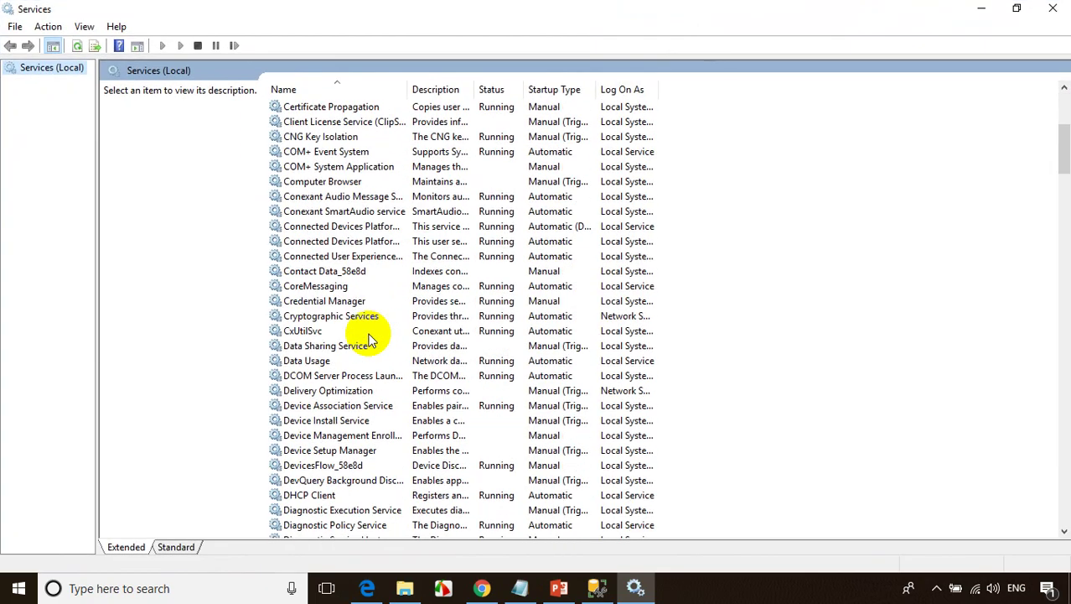
scroll(374, 339, "down", 20)
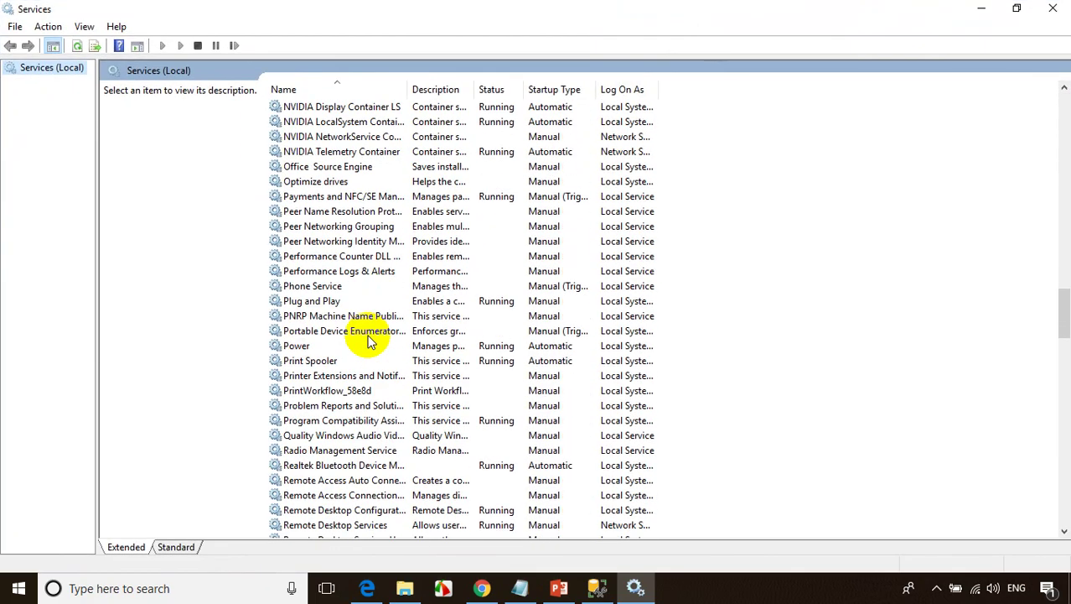
scroll(372, 340, "down", 1)
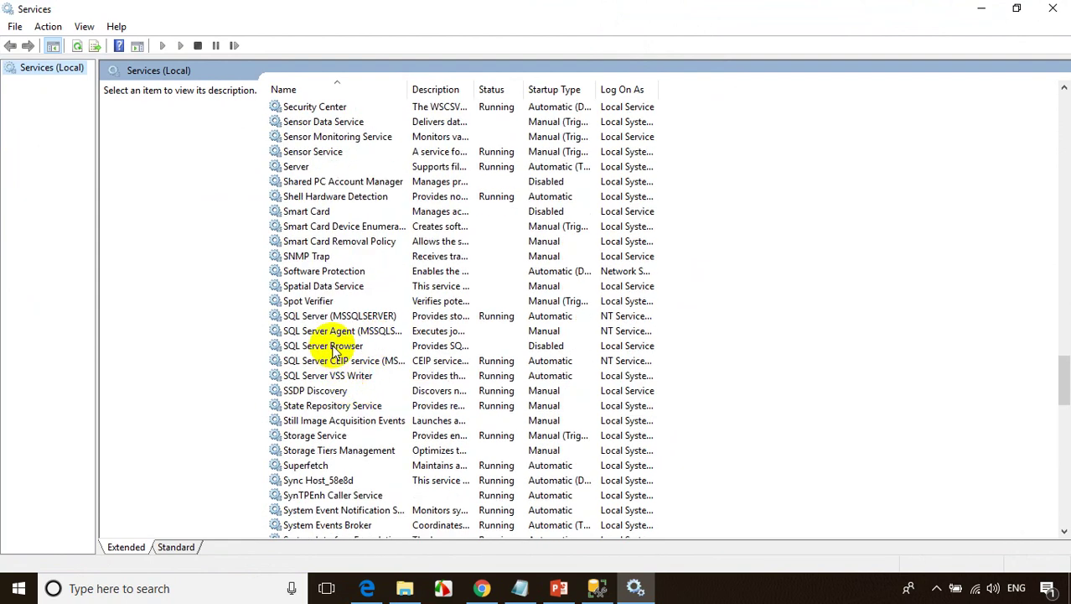
Select SQL Server (MSSQLSERVER) and bring up its context menu.
left_click(306, 315)
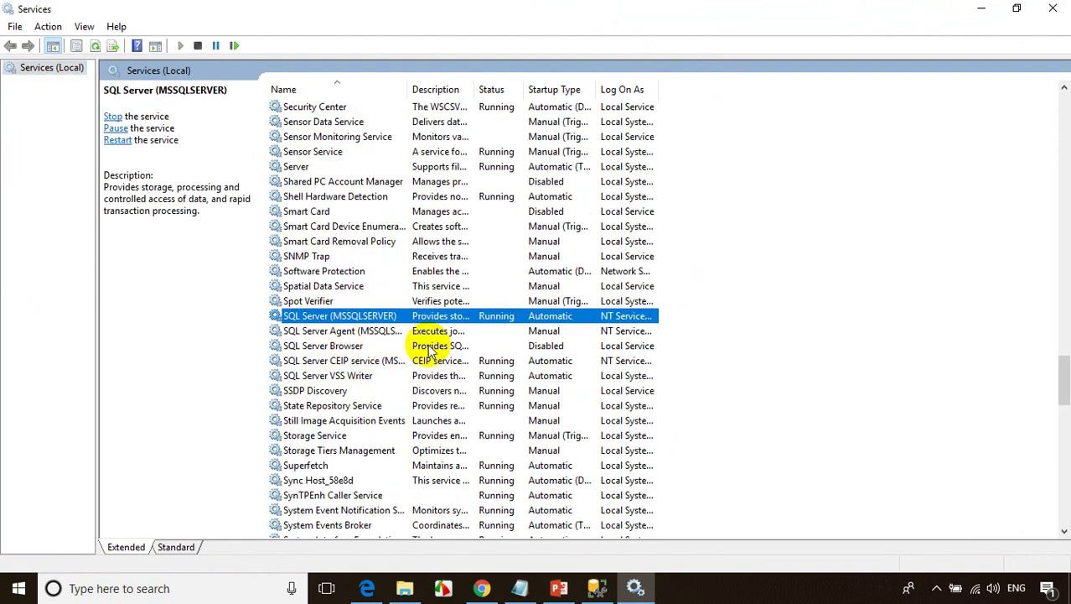
right_click(497, 322)
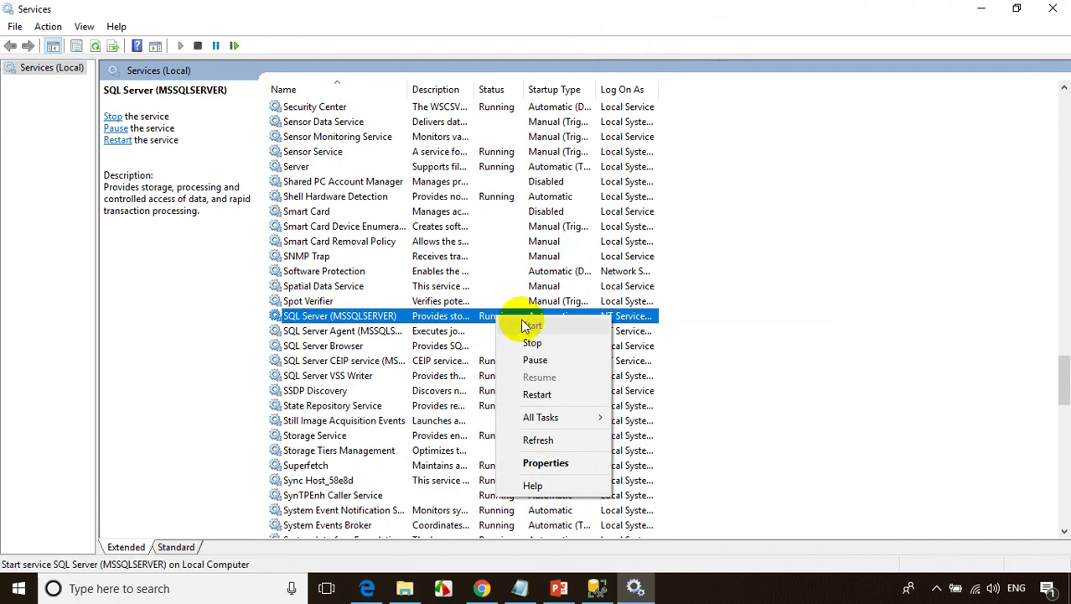
right_click(493, 318)
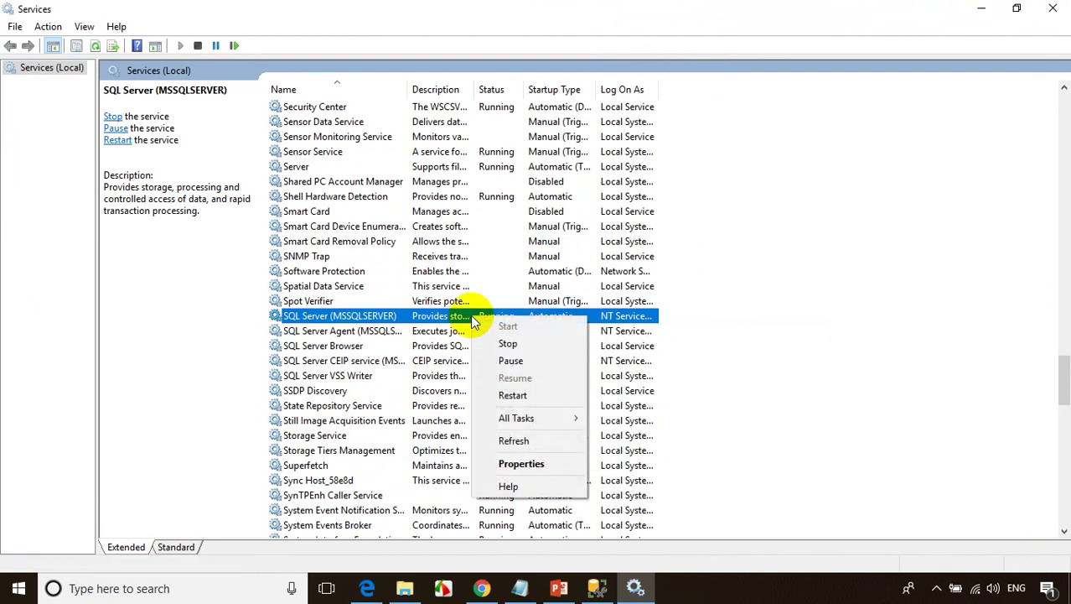
left_click(487, 241)
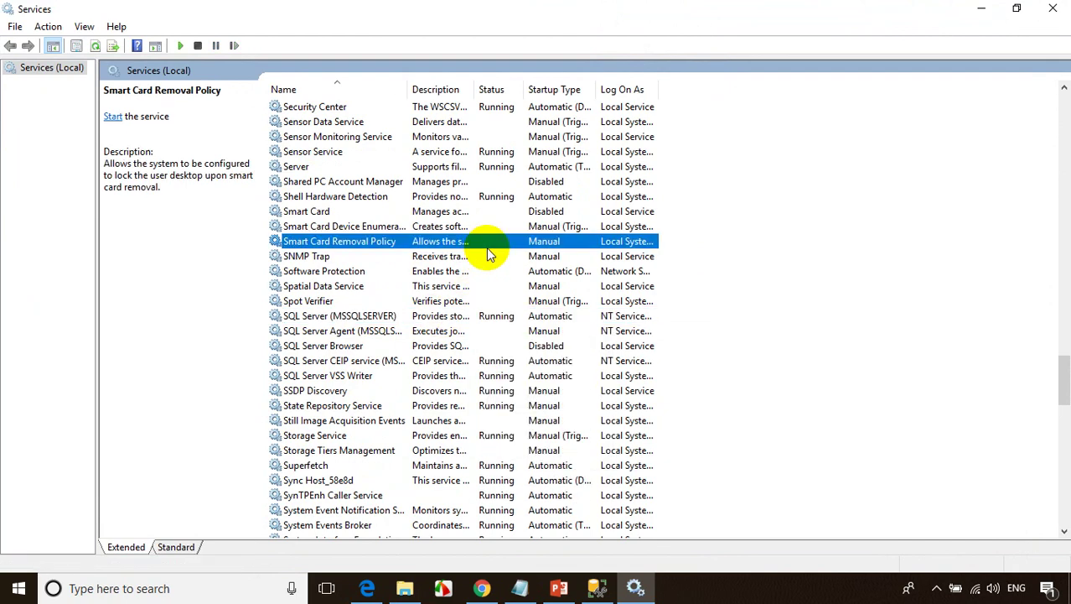
left_click(536, 213)
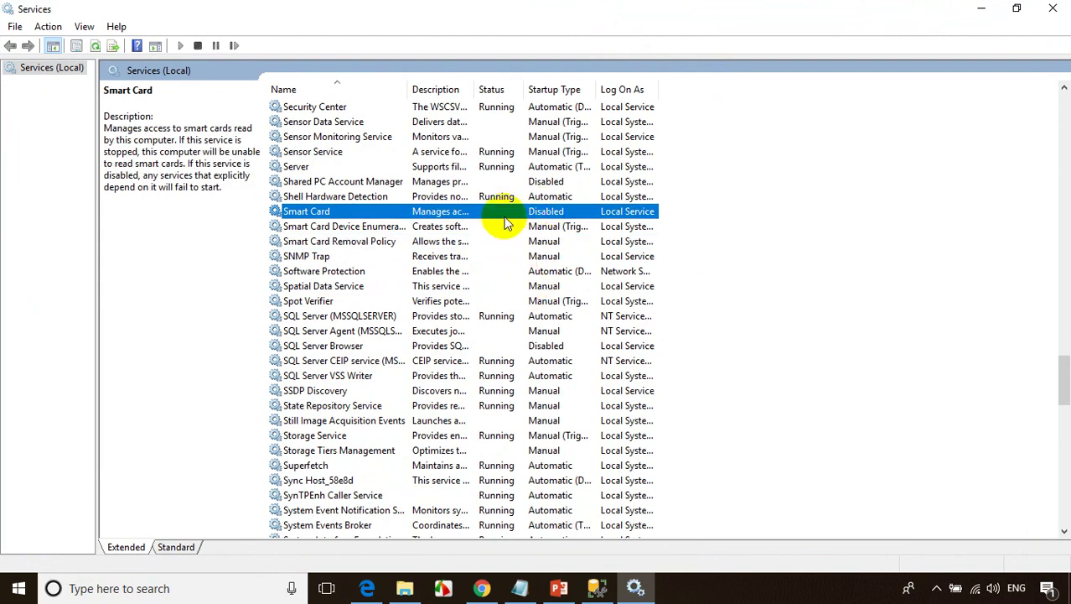
left_click(498, 319)
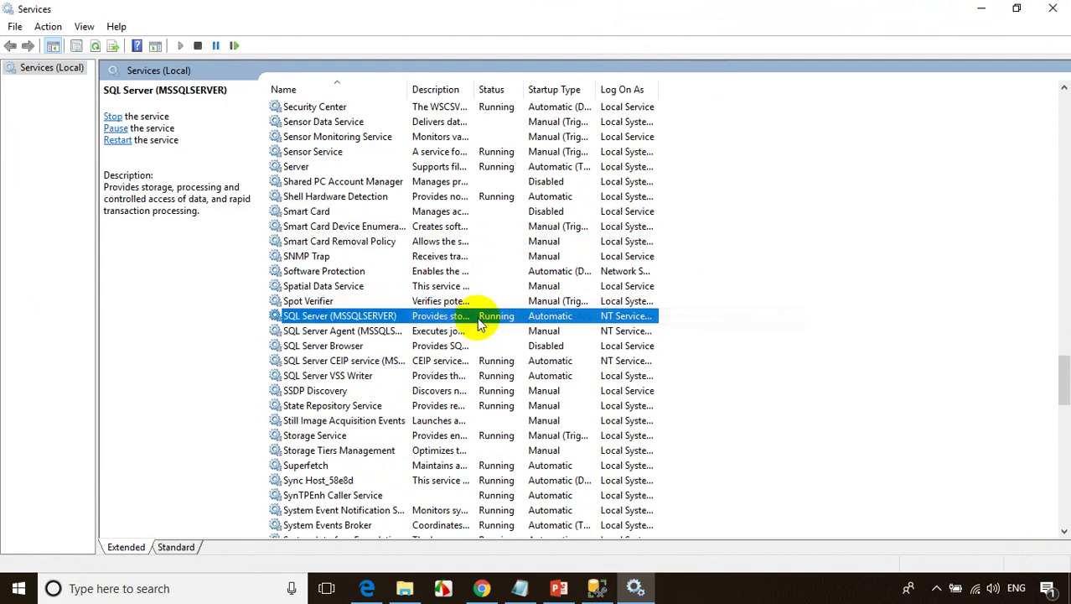
right_click(501, 318)
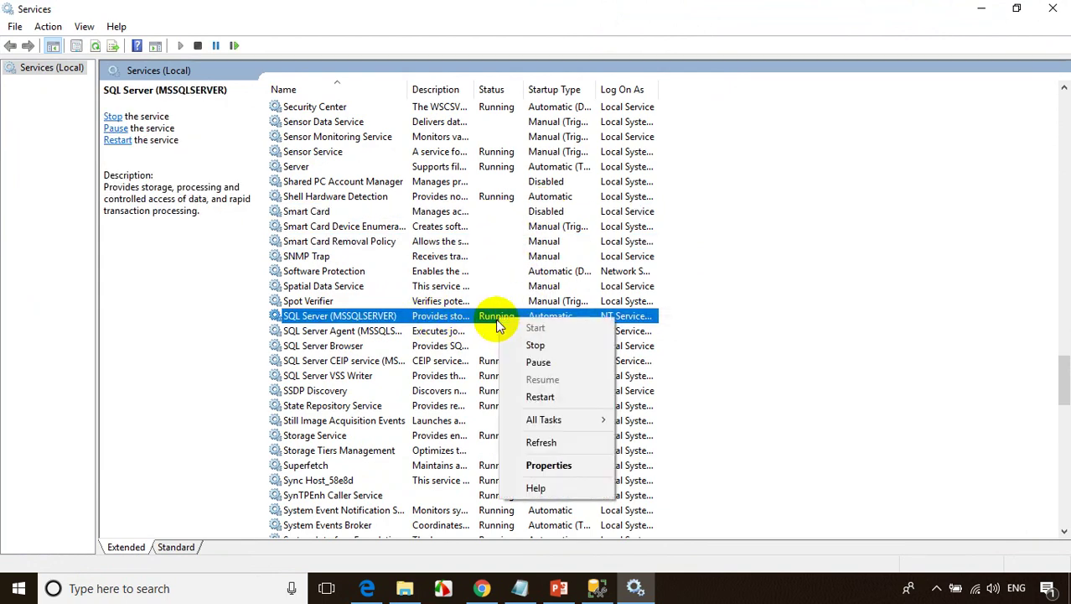
In SQL Server (MSSQLSERVER) Properties, keep Startup type Automatic and confirm with OK.
left_click(547, 466)
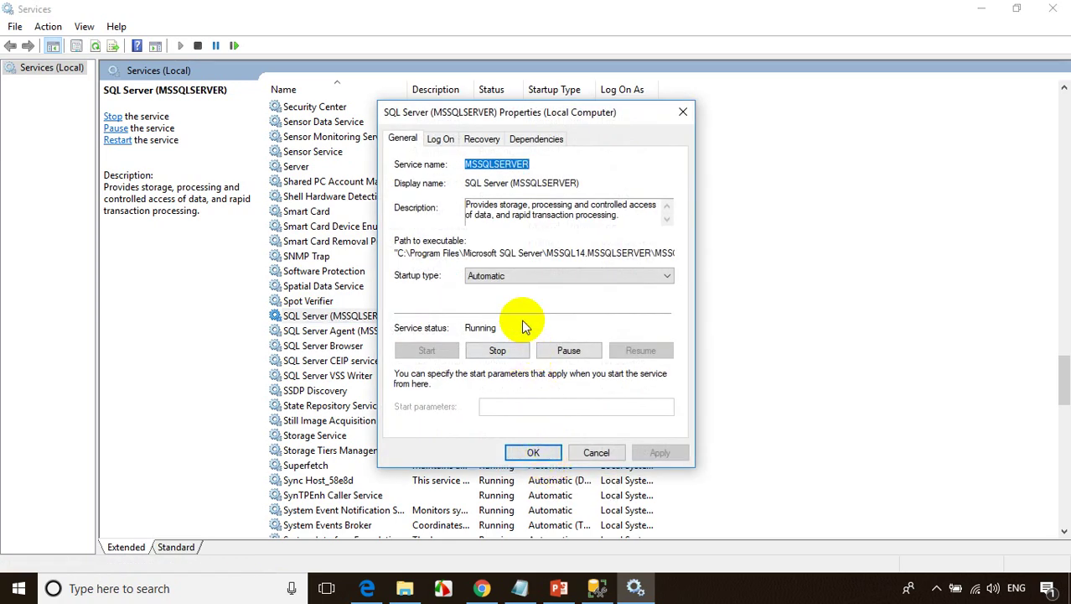
left_click(520, 276)
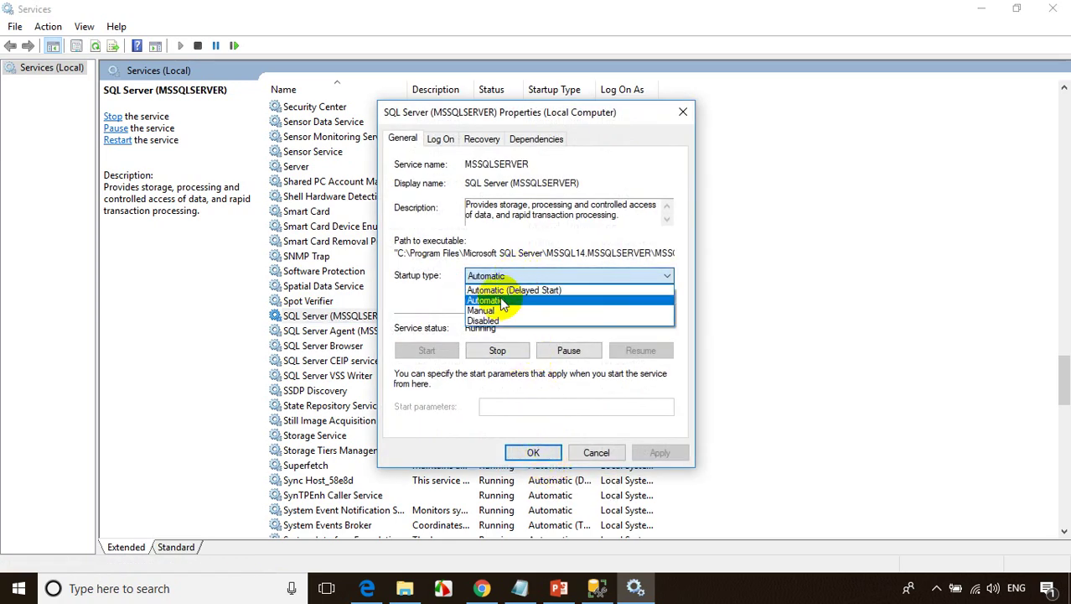
left_click(494, 300)
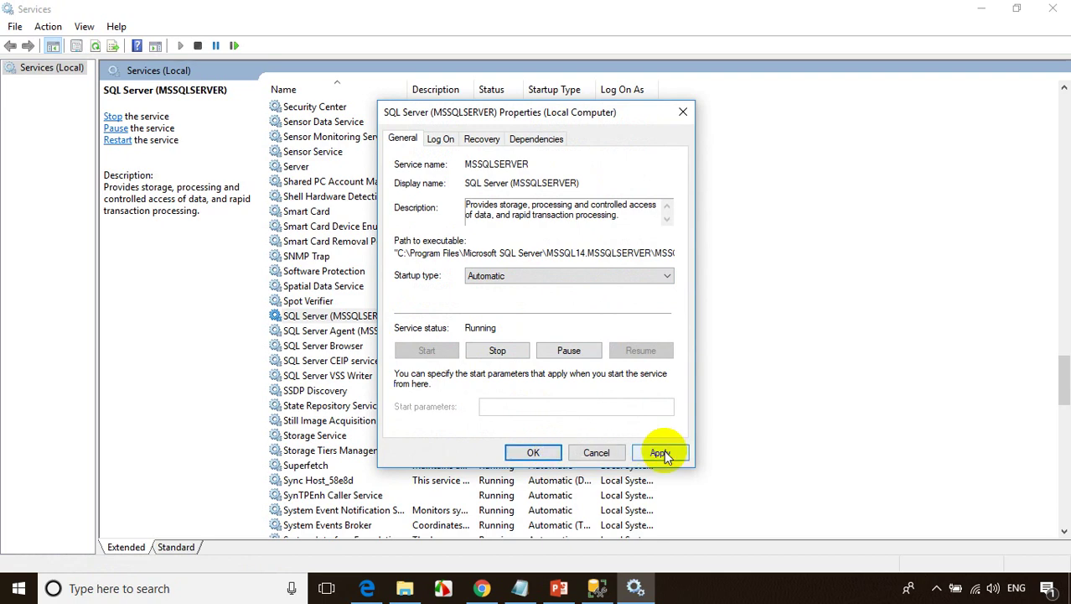
left_click(534, 452)
Dismiss the service menu and close the Services window.
right_click(490, 322)
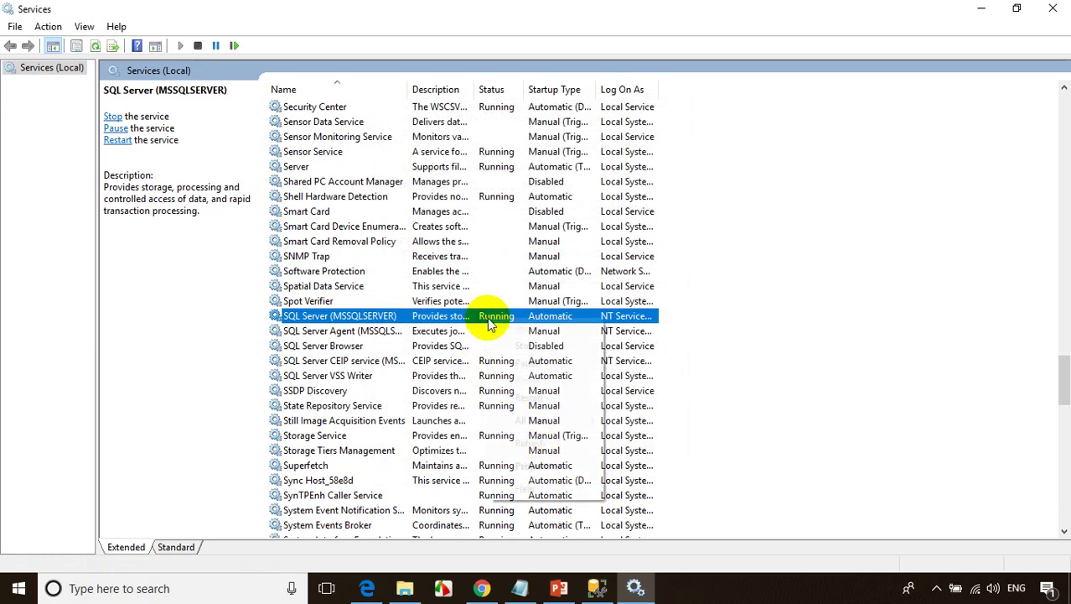
left_click(430, 323)
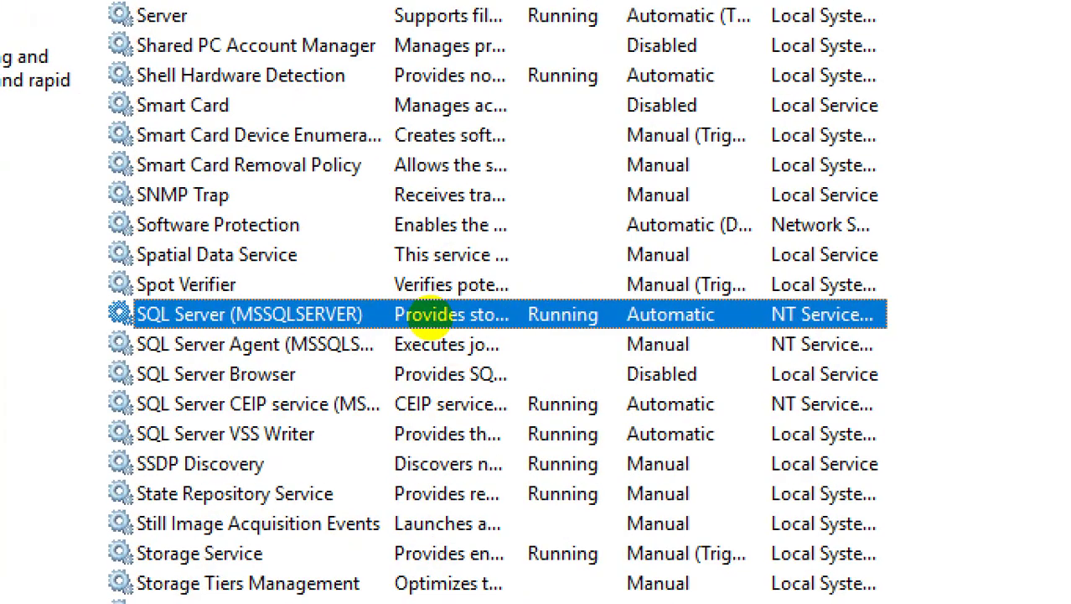
mouse_move(275, 298)
left_mouse_down()
mouse_move(252, 331)
mouse_move(411, 335)
mouse_move(431, 297)
mouse_move(322, 285)
left_mouse_up()
mouse_move(409, 391)
left_mouse_down()
mouse_move(339, 314)
mouse_move(394, 317)
left_mouse_up()
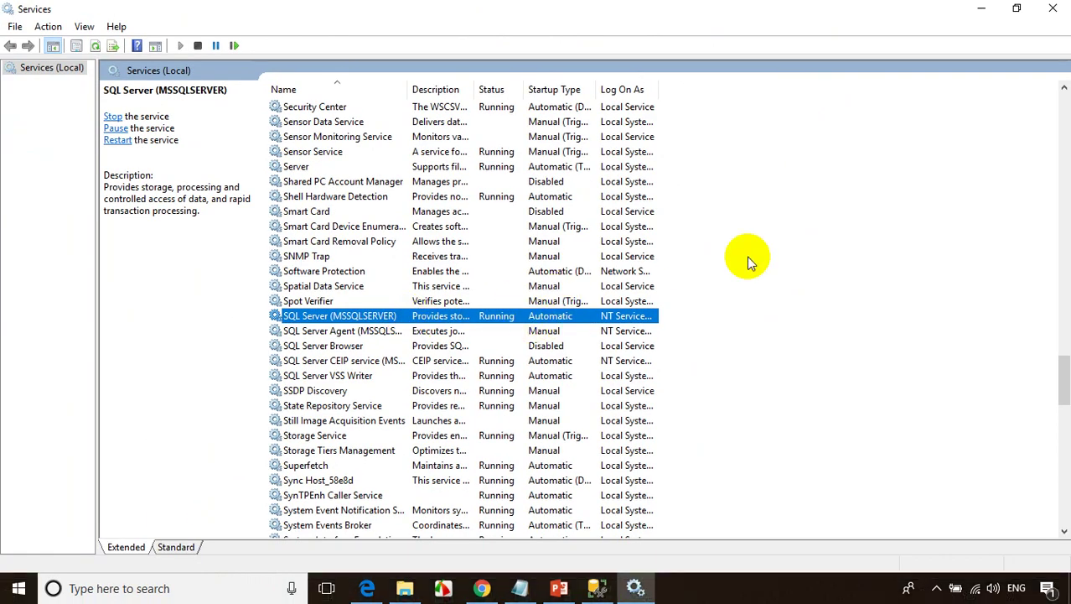
left_click(1044, 9)
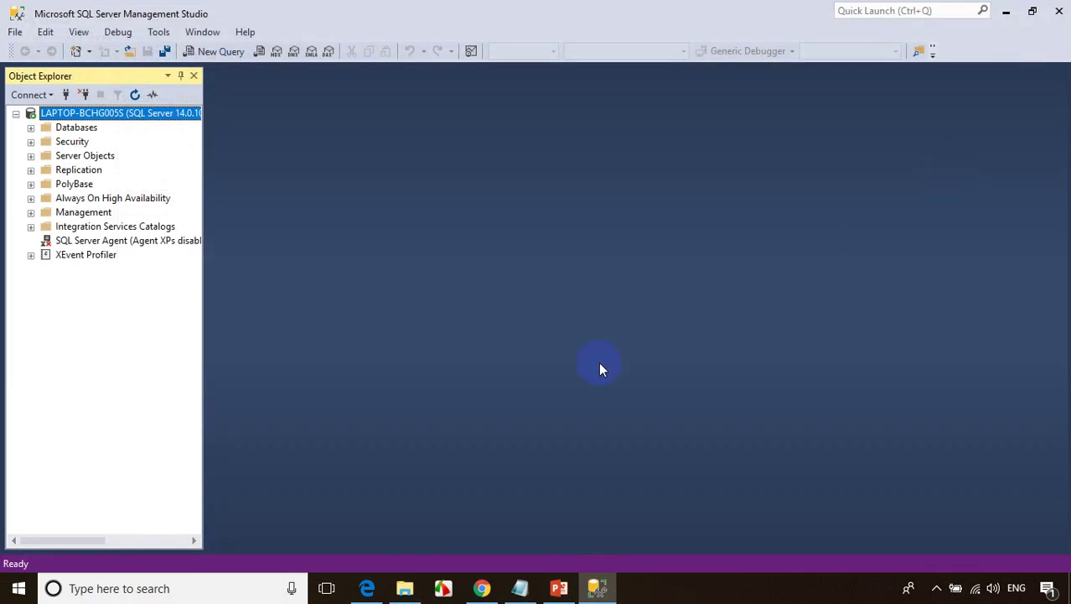